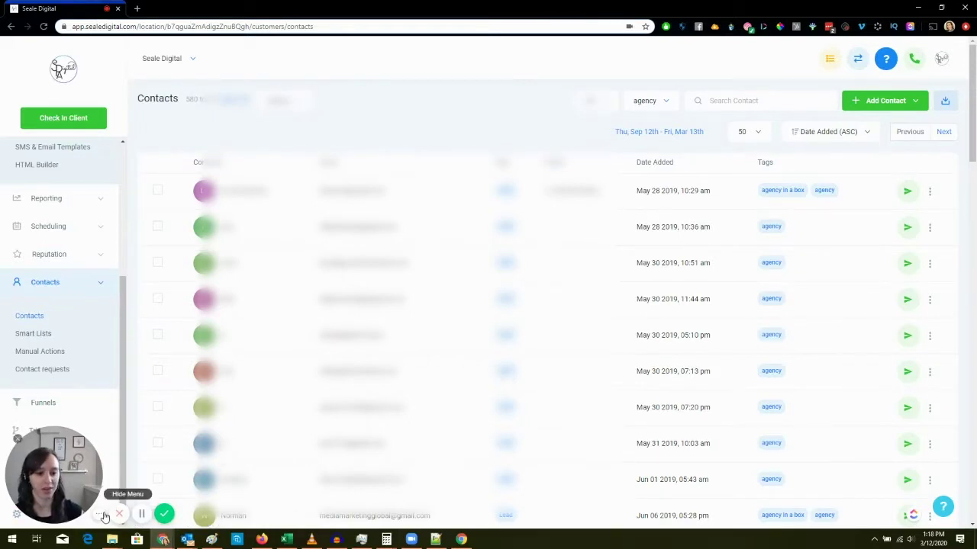
Open the Smart Lists page in the Contacts section
{"action": "scroll", "coordinate": [61, 328], "scroll_direction": "down", "scroll_amount": 2}
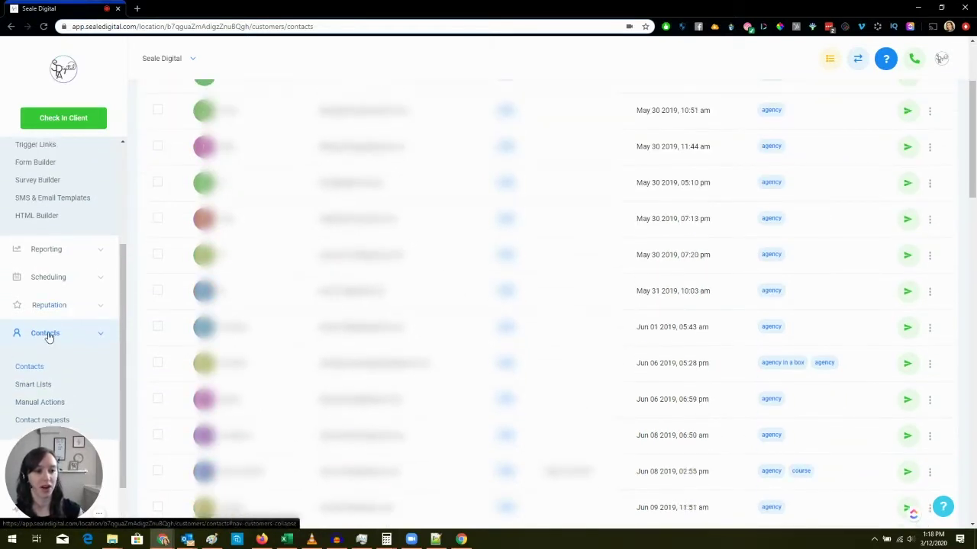
{"action": "left_click", "coordinate": [40, 371]}
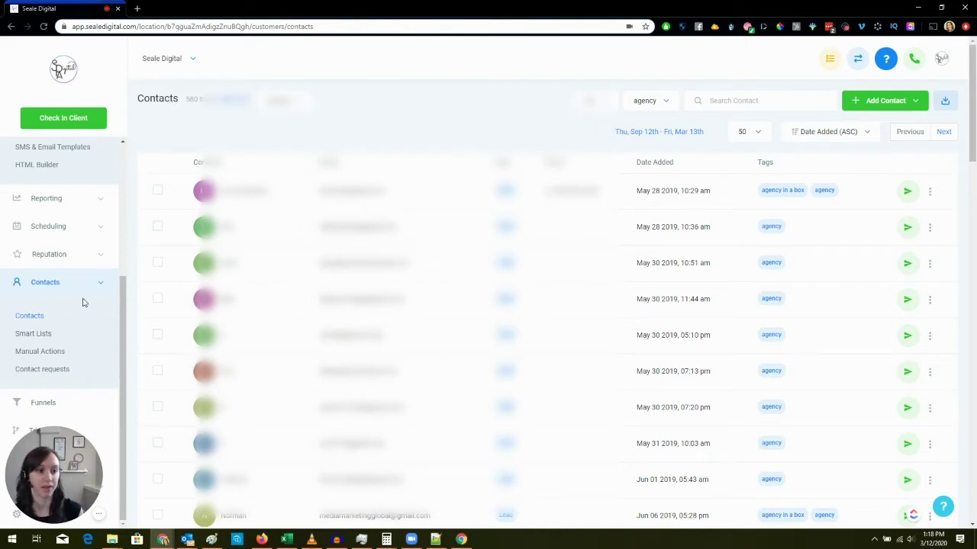
{"action": "left_click", "coordinate": [38, 338]}
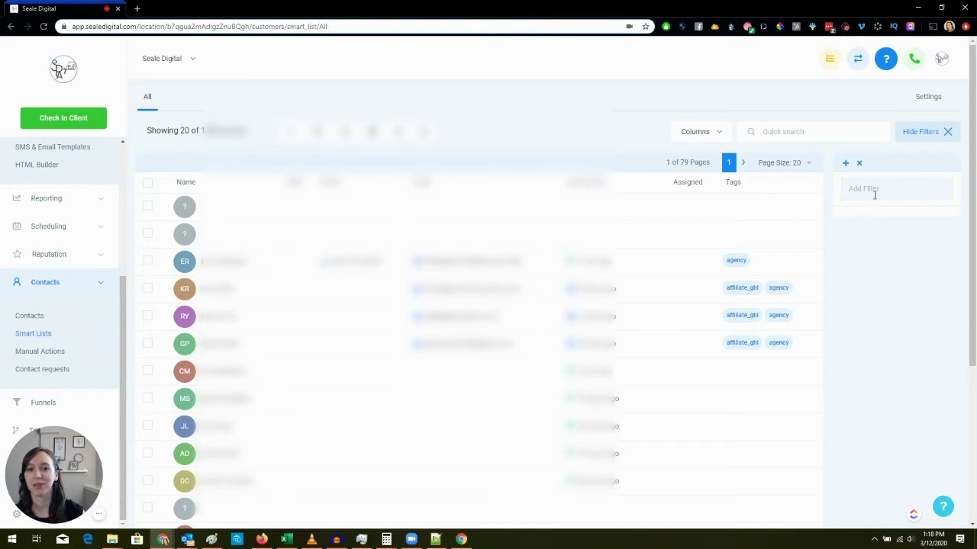
{"action": "left_click", "coordinate": [878, 188]}
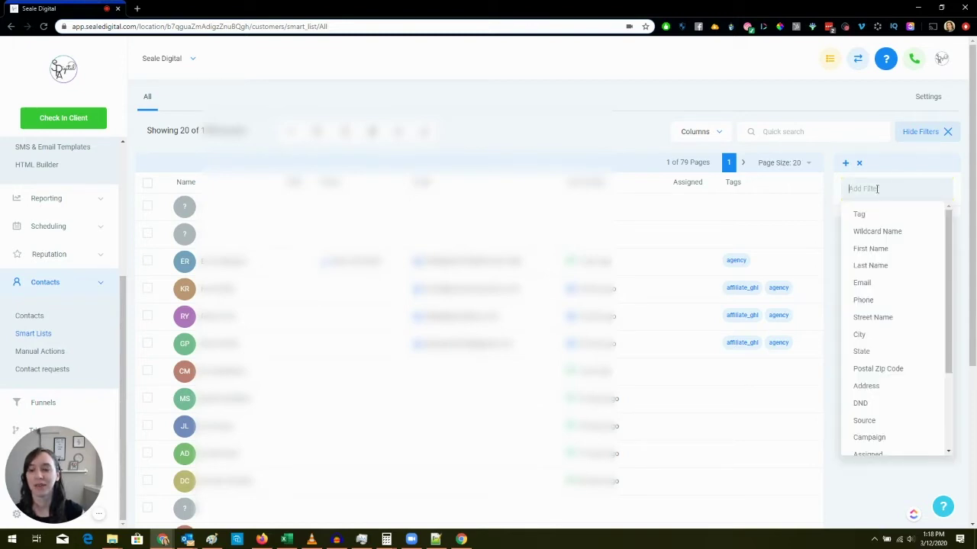
{"action": "left_click", "coordinate": [781, 211]}
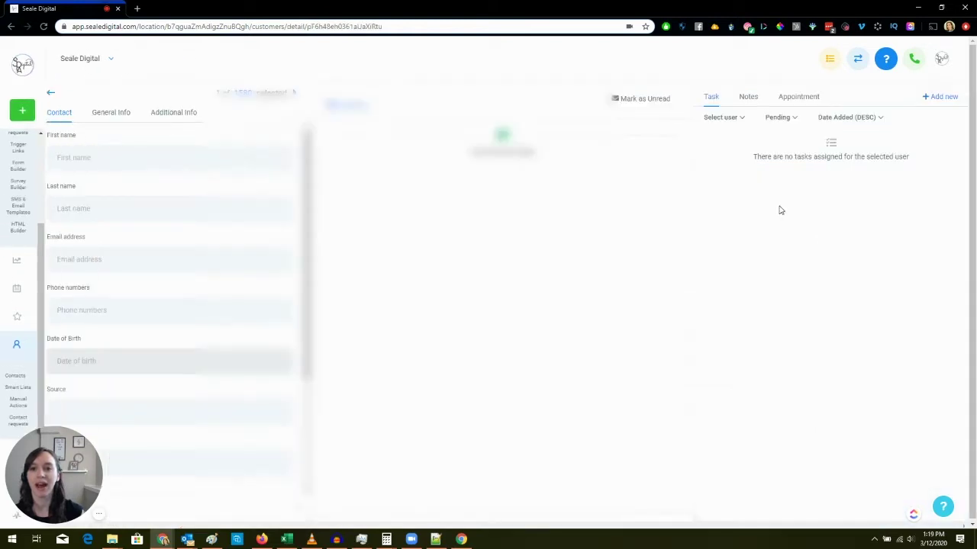
{"action": "left_click", "coordinate": [10, 26]}
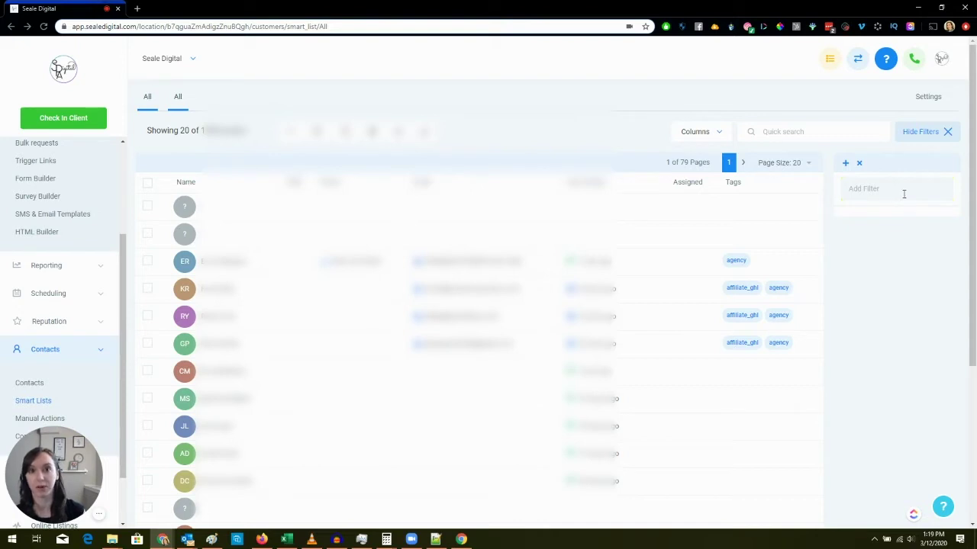
Filter the All smart list to contacts whose Tag is agency
{"action": "left_click", "coordinate": [904, 193]}
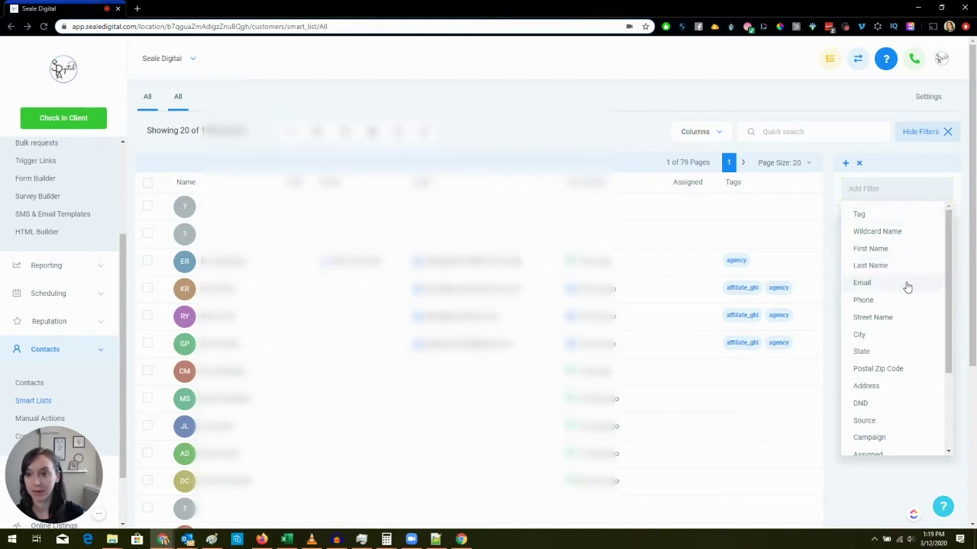
{"action": "left_click", "coordinate": [861, 214]}
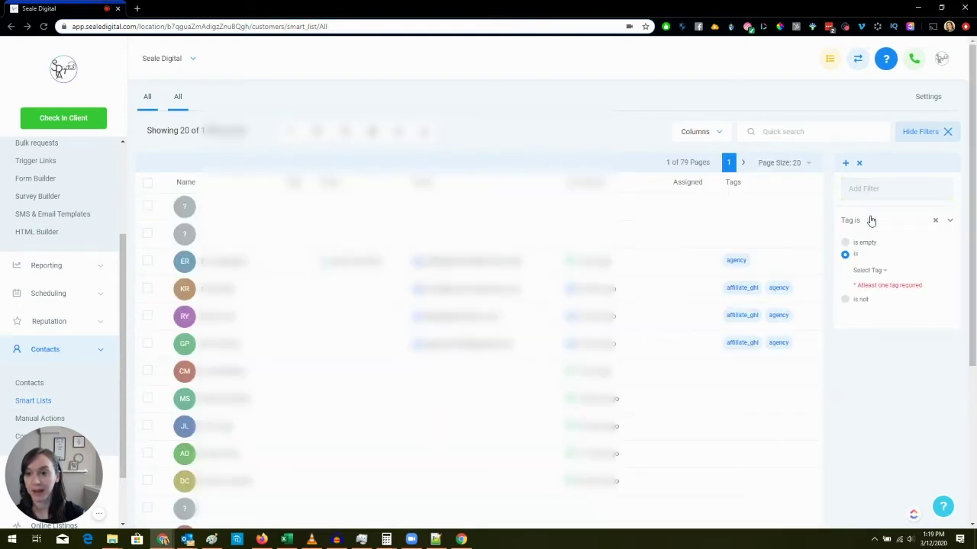
{"action": "left_click", "coordinate": [878, 272]}
{"action": "left_click", "coordinate": [879, 370]}
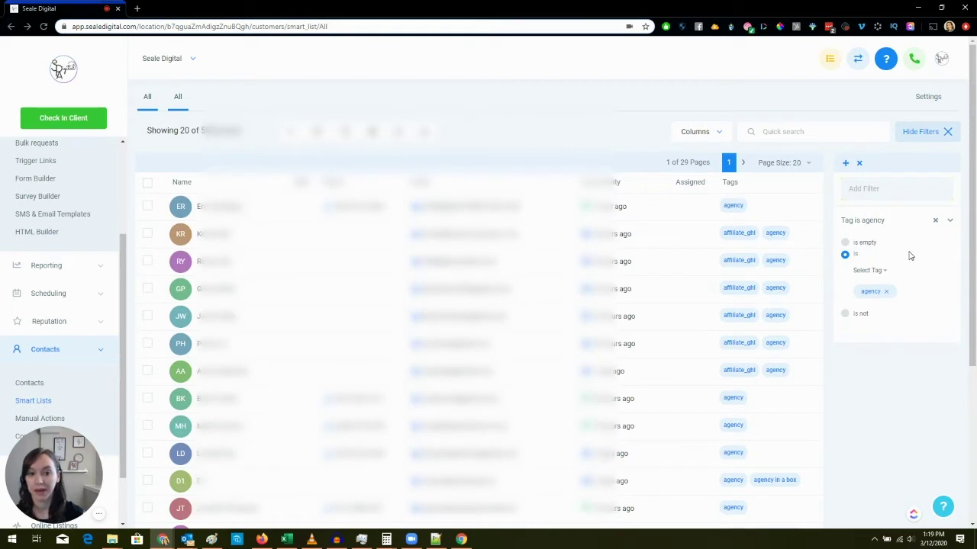
Add a second filter for contacts whose Phone is empty
{"action": "left_click", "coordinate": [884, 191]}
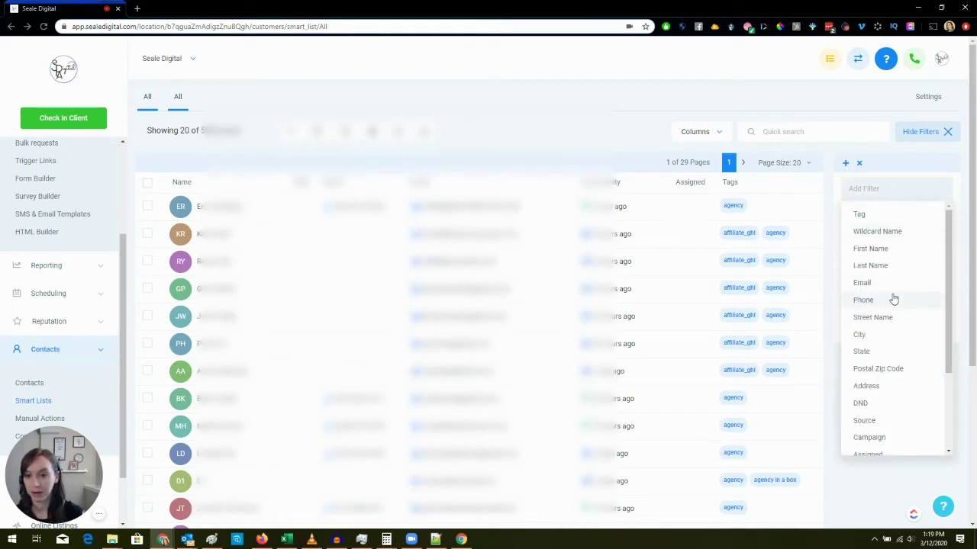
{"action": "scroll", "coordinate": [895, 298], "scroll_direction": "down", "scroll_amount": 1}
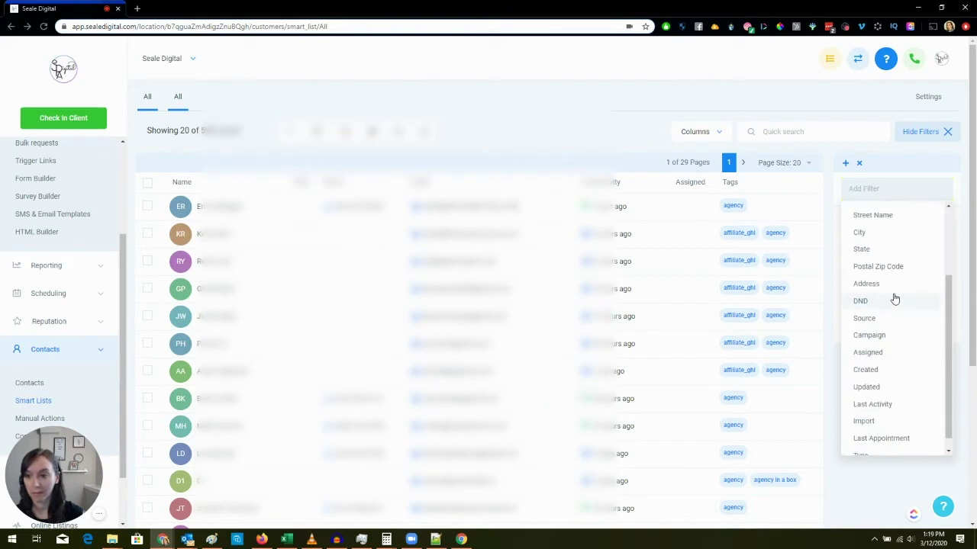
{"action": "scroll", "coordinate": [894, 298], "scroll_direction": "up", "scroll_amount": 3}
{"action": "left_click", "coordinate": [894, 299]}
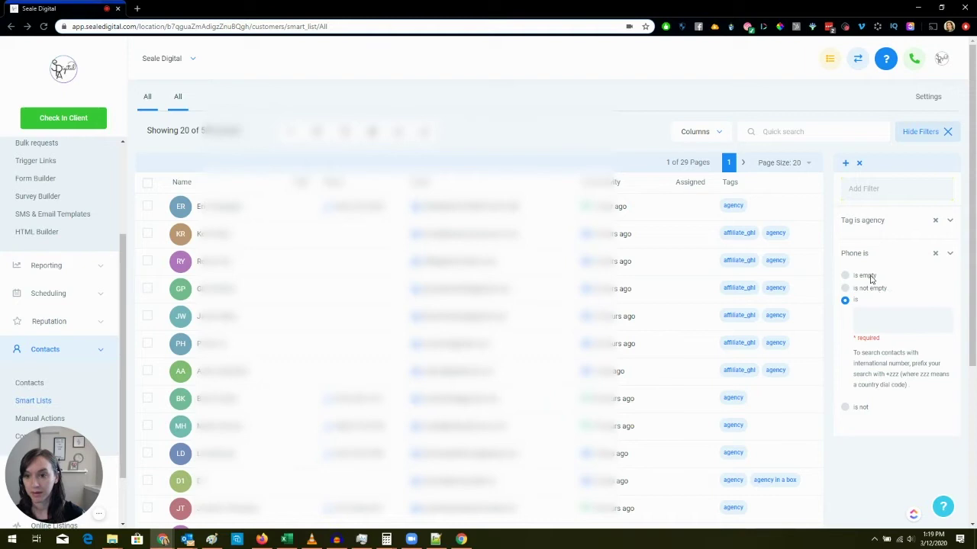
{"action": "left_click", "coordinate": [868, 276]}
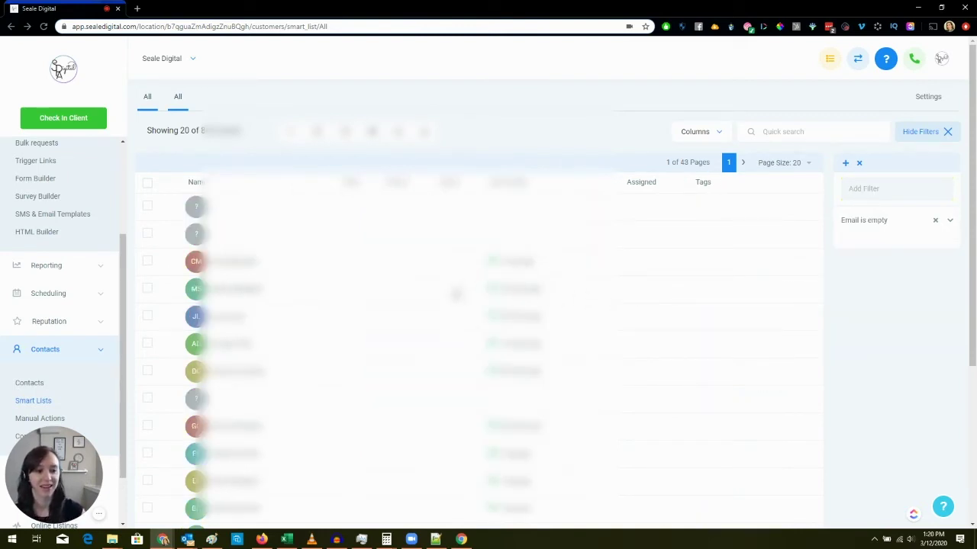
Review the contacts matching the Email is empty filter and save them as a new smart list named Chat Bot
{"action": "scroll", "coordinate": [456, 294], "scroll_direction": "down", "scroll_amount": 3}
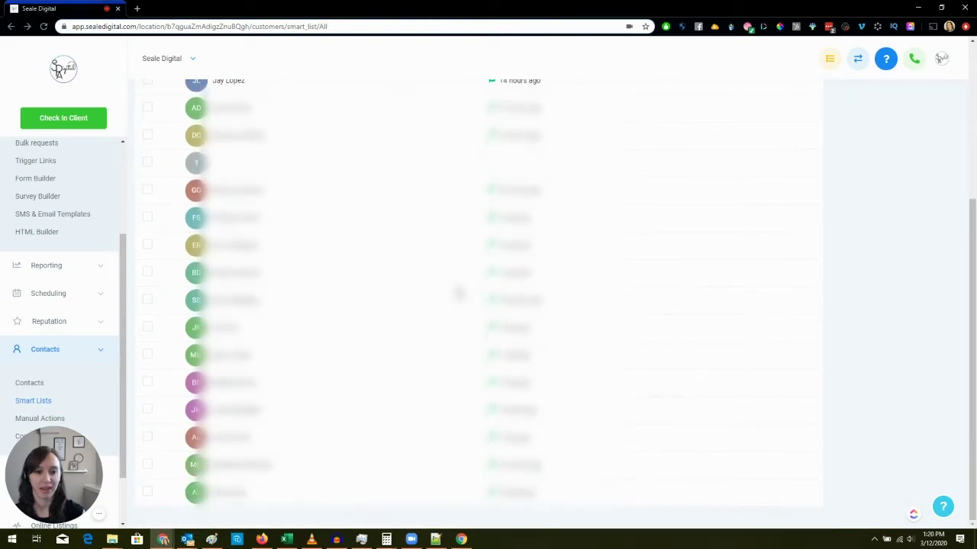
{"action": "scroll", "coordinate": [457, 294], "scroll_direction": "up", "scroll_amount": 3}
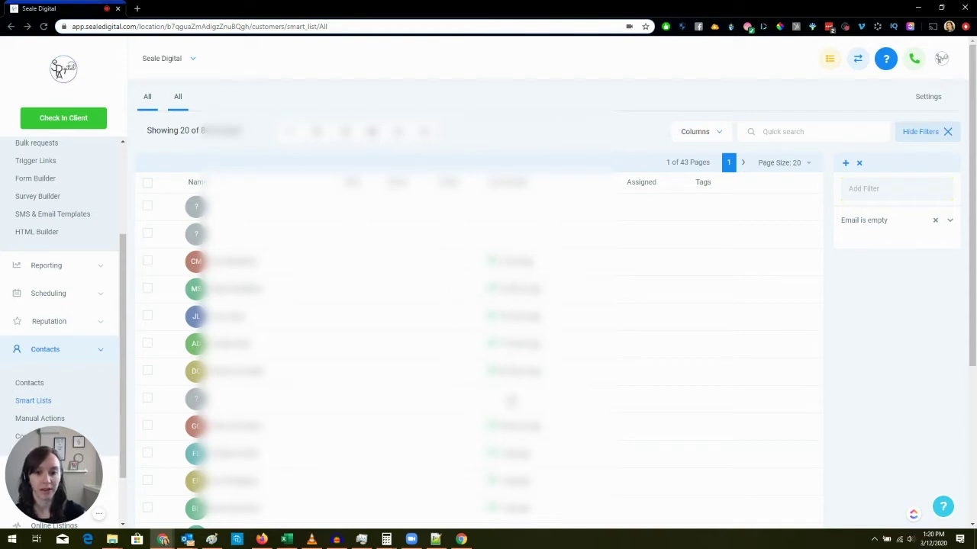
{"action": "scroll", "coordinate": [519, 439], "scroll_direction": "down", "scroll_amount": 3}
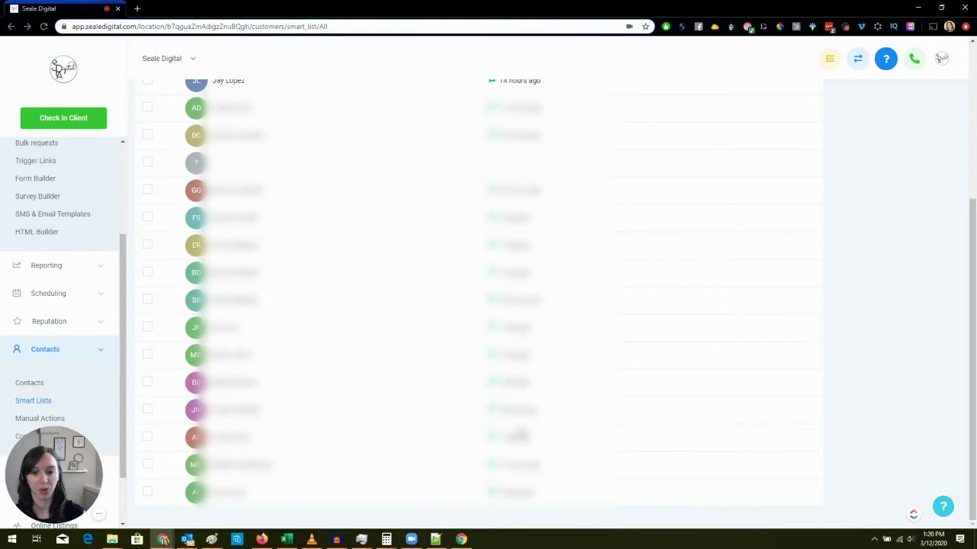
{"action": "scroll", "coordinate": [519, 435], "scroll_direction": "up", "scroll_amount": 3}
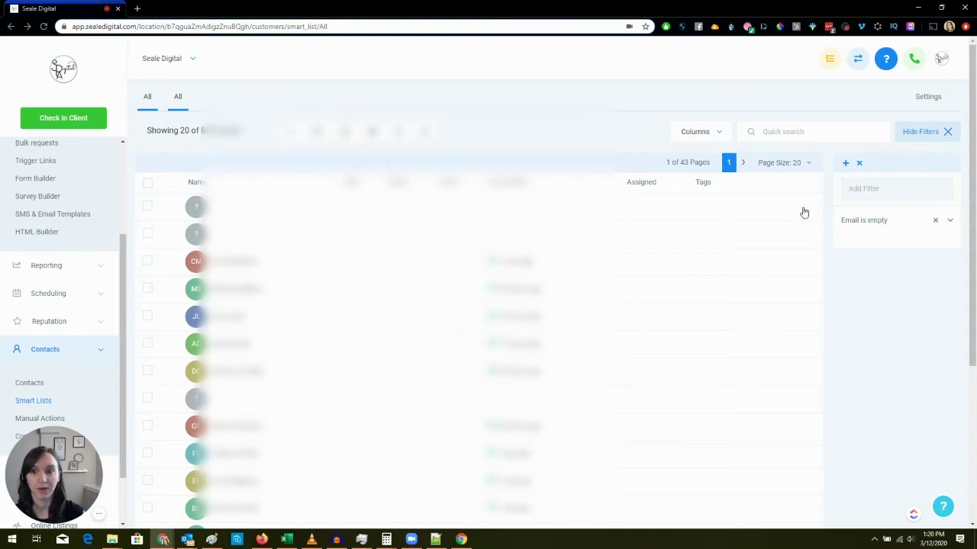
{"action": "left_click", "coordinate": [948, 221]}
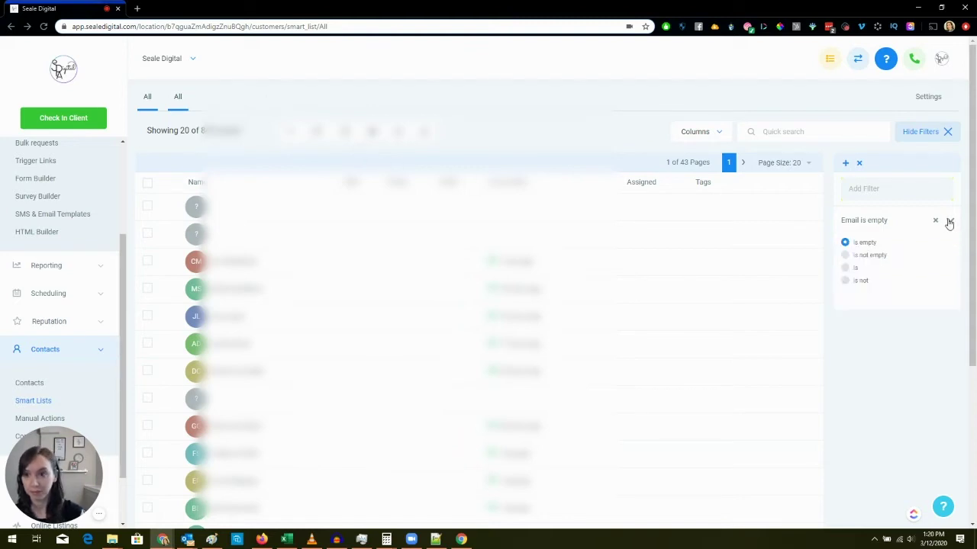
{"action": "left_click", "coordinate": [948, 221]}
{"action": "left_click", "coordinate": [846, 164]}
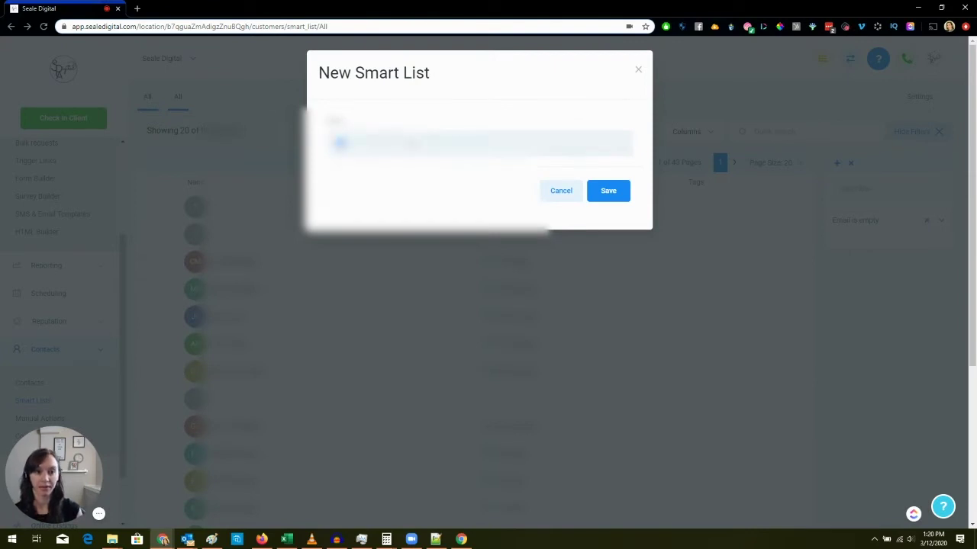
{"action": "left_click", "coordinate": [339, 143]}
{"action": "type", "text": "No"}
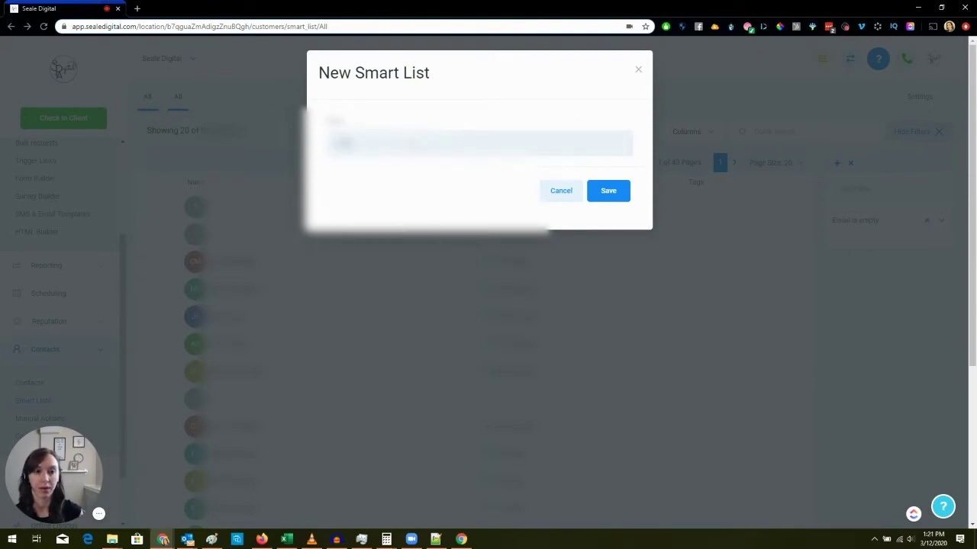
{"action": "type", "text": " E"}
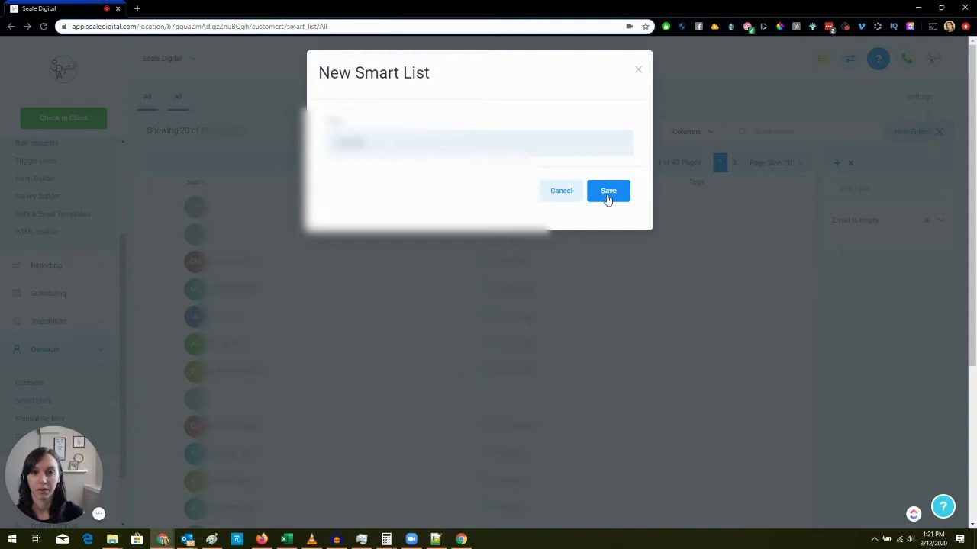
{"action": "left_click", "coordinate": [608, 192]}
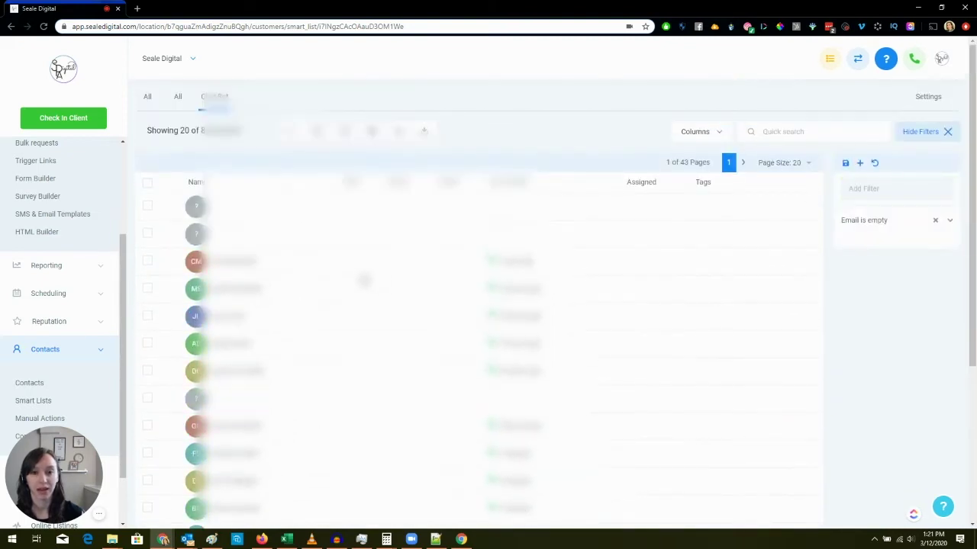
Page forward through the Chat Bot smart list to page 6
{"action": "left_click", "coordinate": [742, 162]}
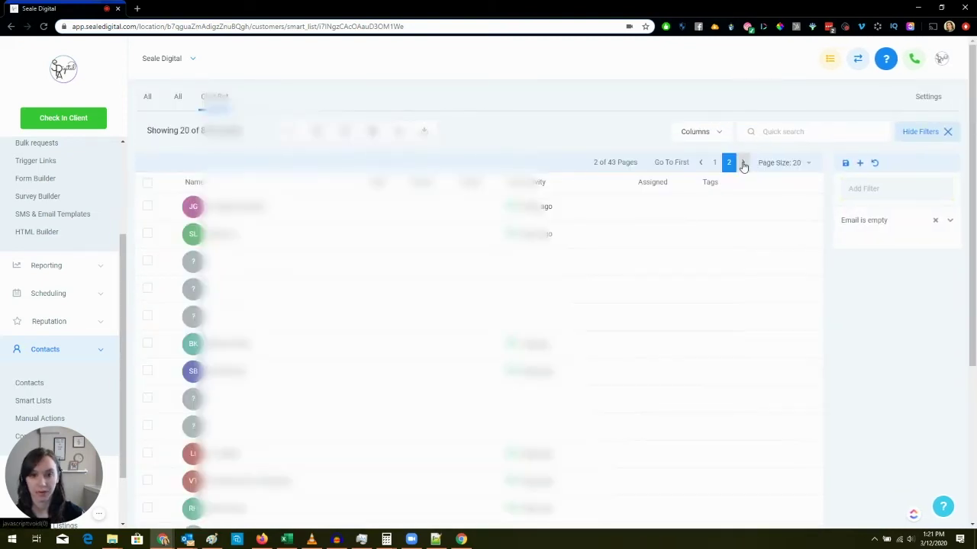
{"action": "left_click", "coordinate": [744, 163]}
{"action": "left_click", "coordinate": [744, 163]}
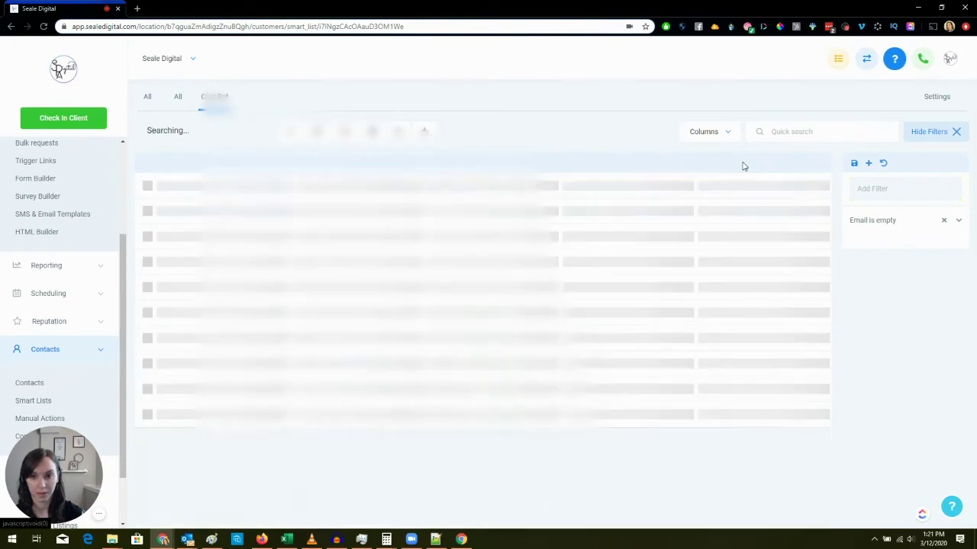
{"action": "left_click", "coordinate": [744, 163]}
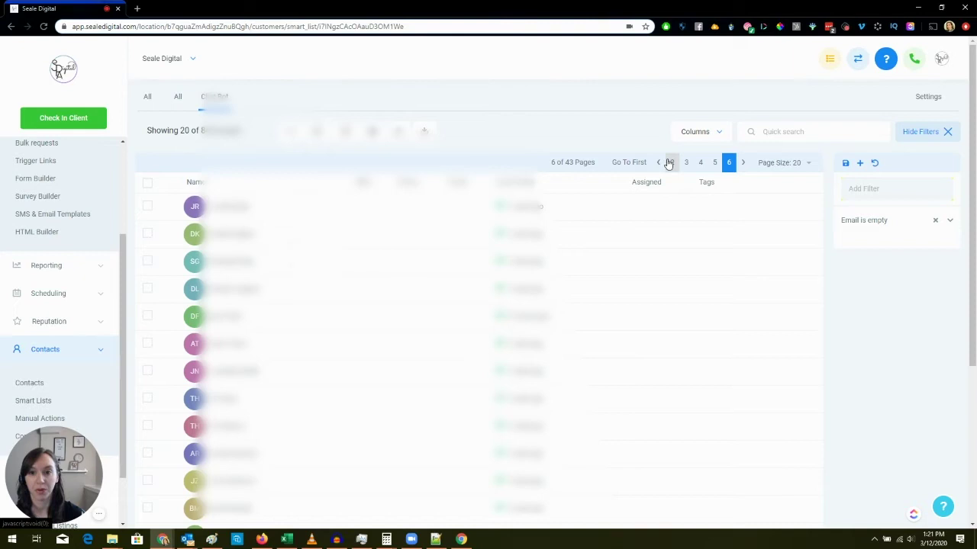
Examine the first contact on page 6 and the next four contact records, and go back in the list to page 4
{"action": "left_click", "coordinate": [229, 208]}
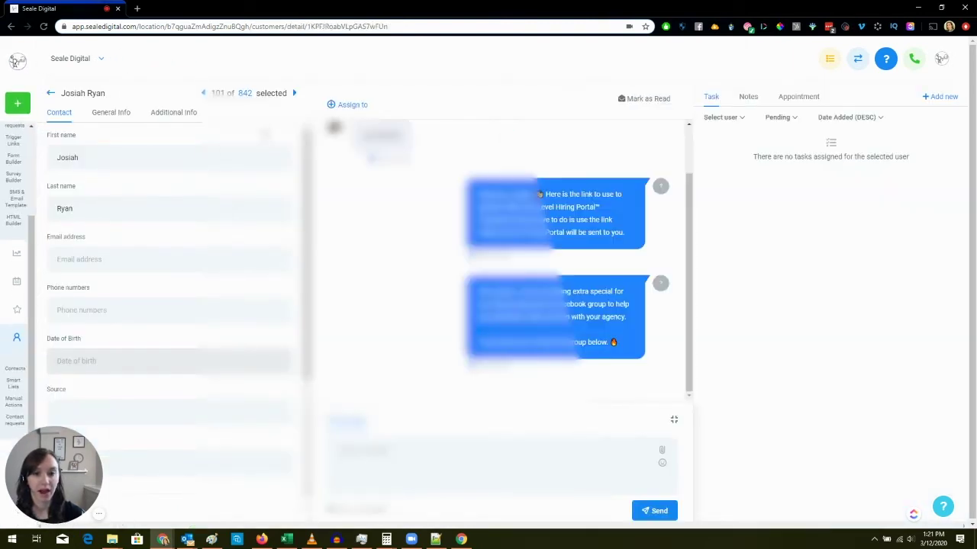
{"action": "left_click", "coordinate": [295, 94]}
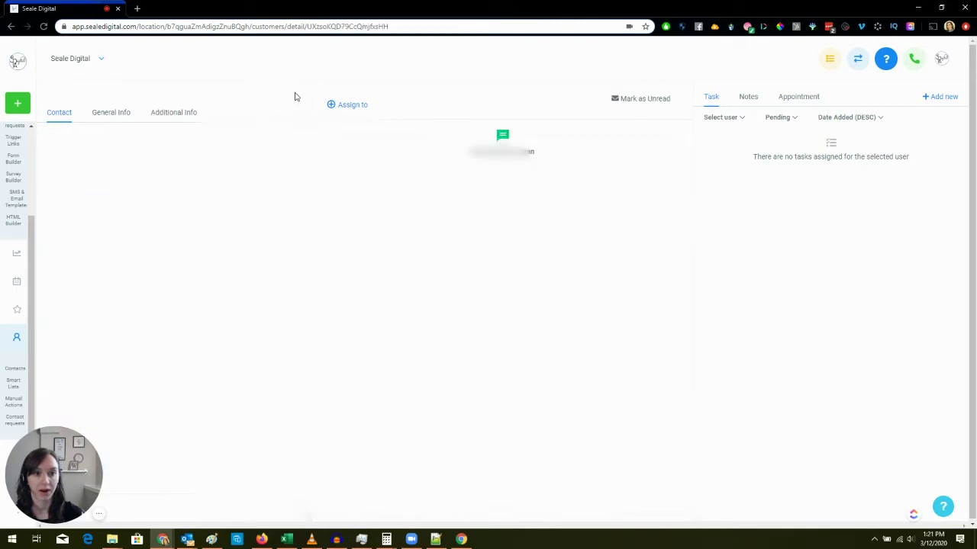
{"action": "left_click", "coordinate": [296, 94]}
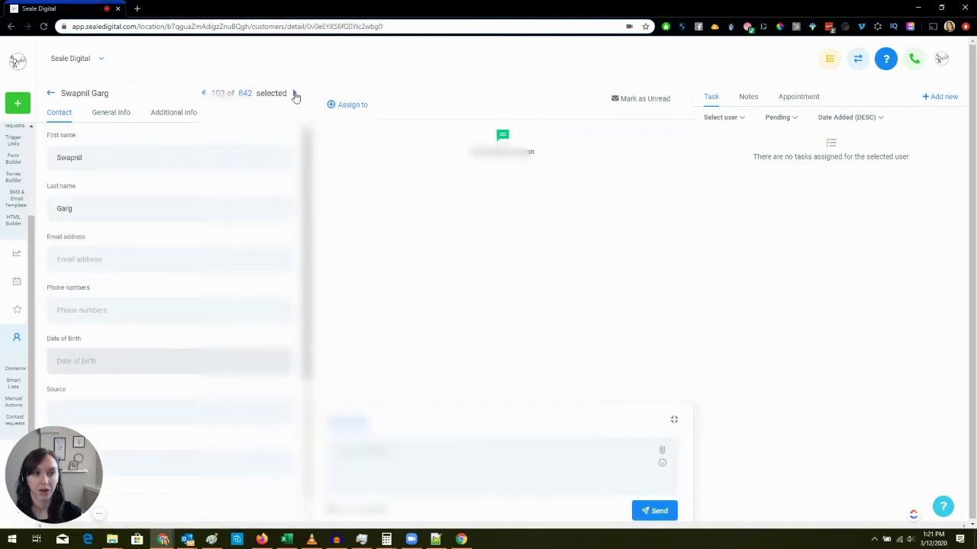
{"action": "left_click", "coordinate": [296, 95]}
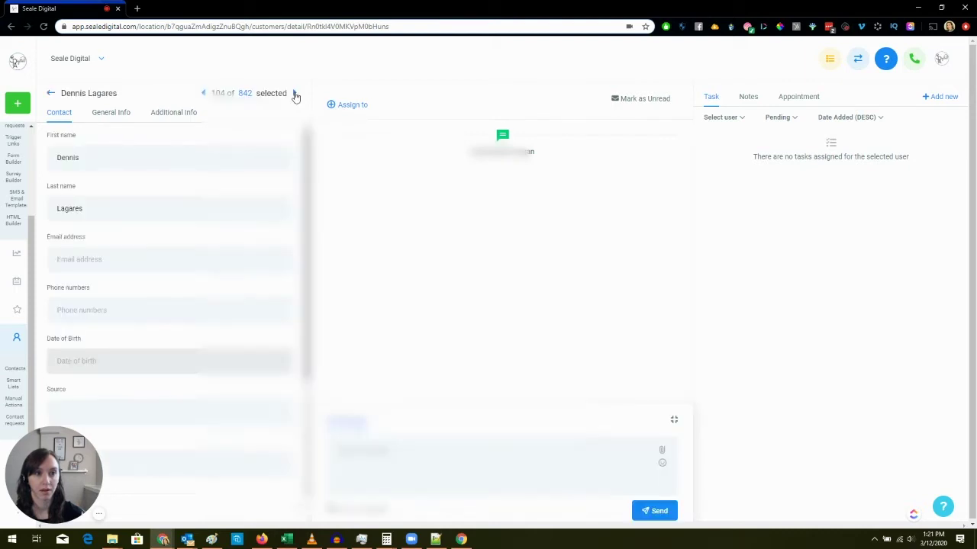
{"action": "left_click", "coordinate": [295, 95]}
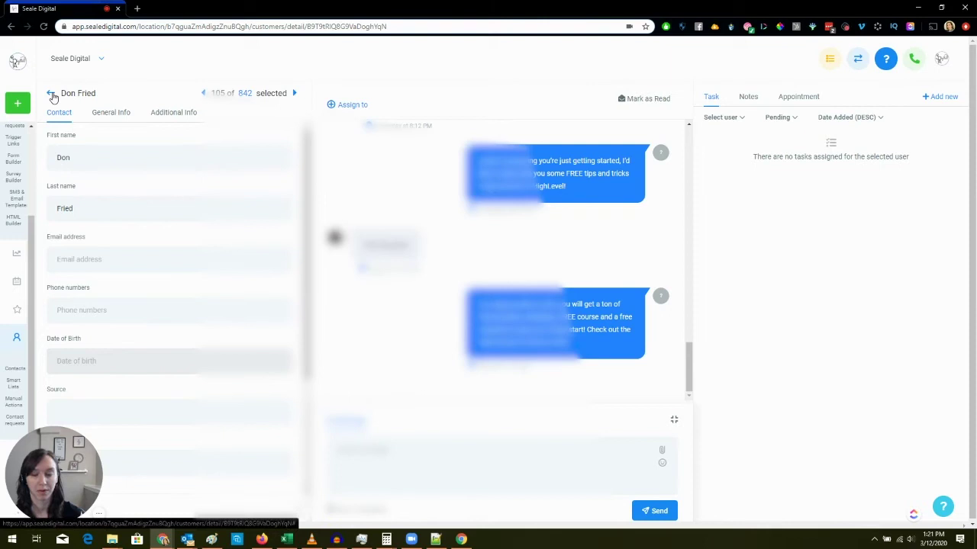
{"action": "left_click", "coordinate": [51, 94]}
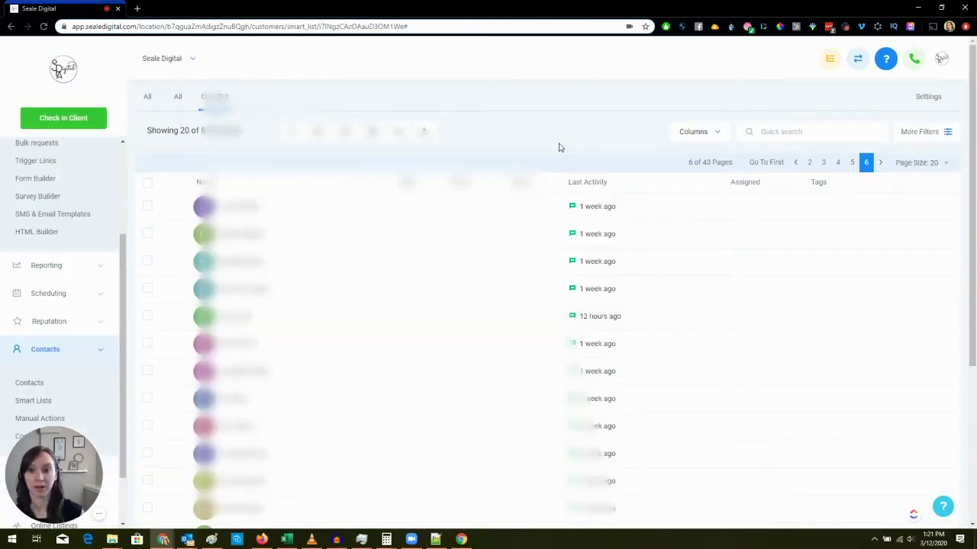
{"action": "left_click", "coordinate": [796, 163]}
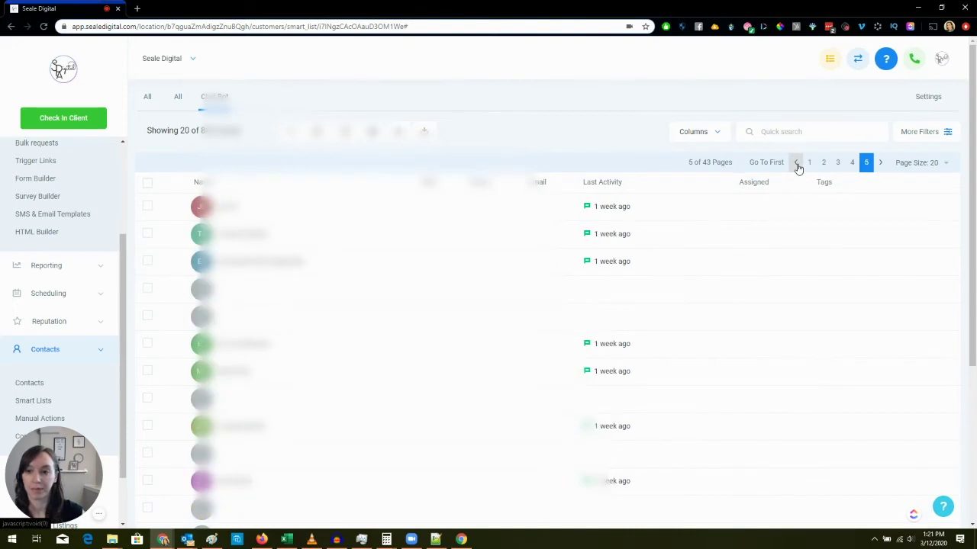
{"action": "left_click", "coordinate": [797, 164]}
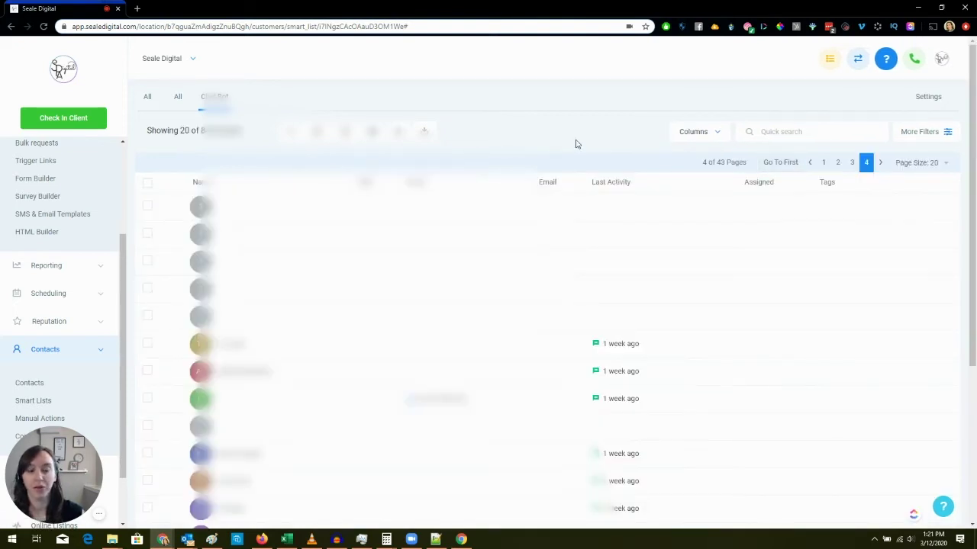
Return to the All contacts list and filter it to contacts whose Tag is agency
{"action": "left_click", "coordinate": [178, 98]}
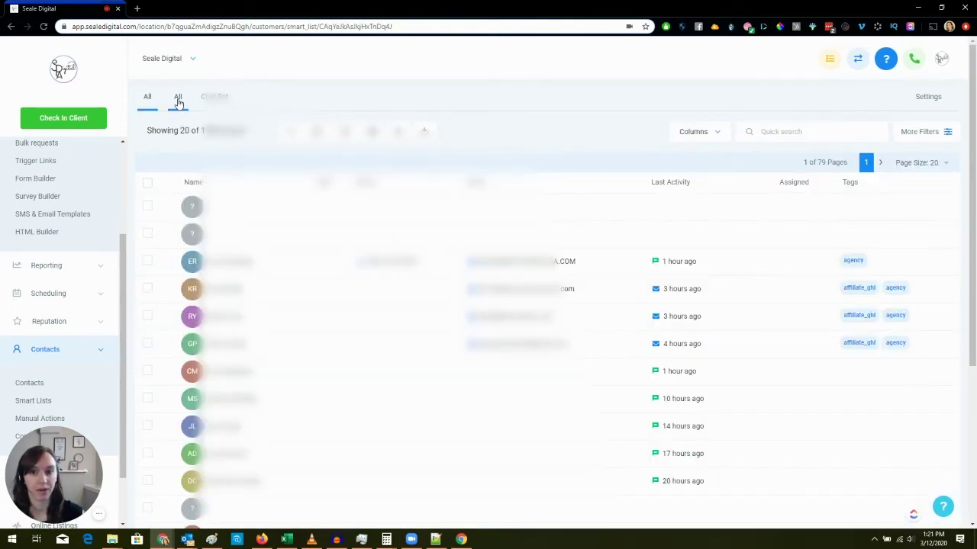
{"action": "left_click", "coordinate": [938, 136]}
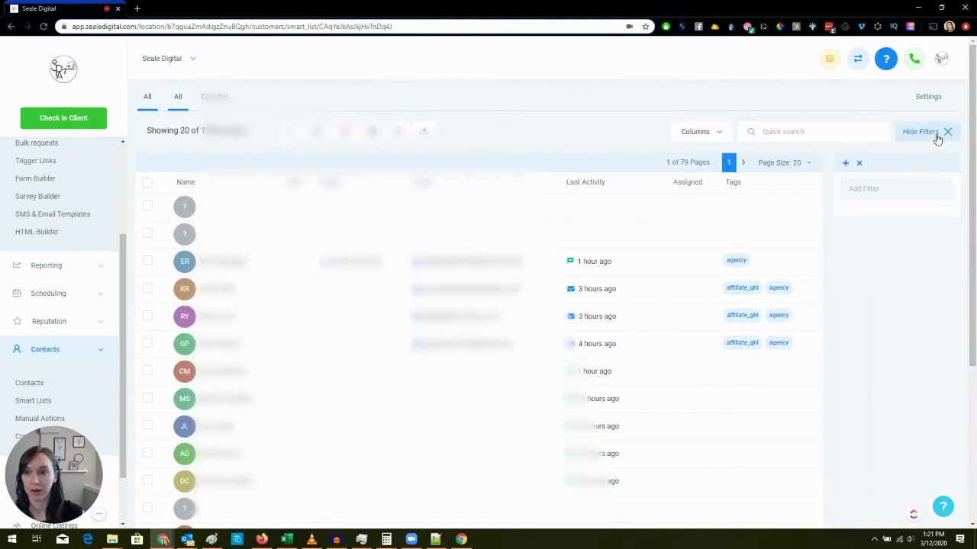
{"action": "left_click", "coordinate": [893, 187]}
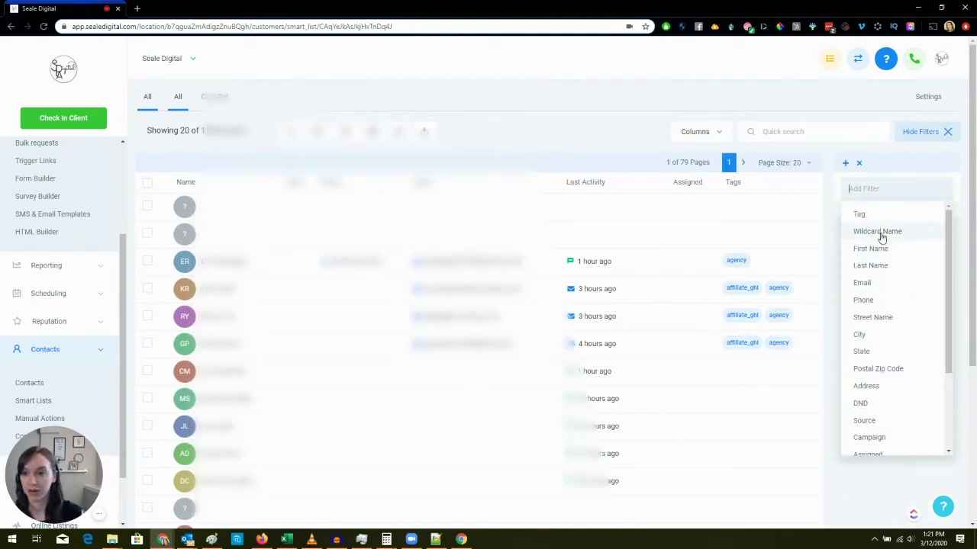
{"action": "left_click", "coordinate": [880, 217]}
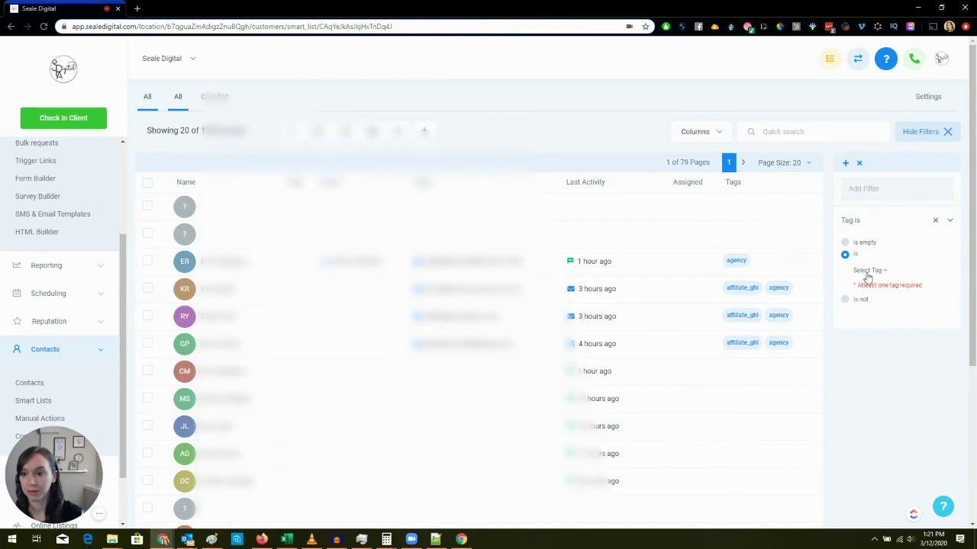
{"action": "left_click", "coordinate": [873, 272]}
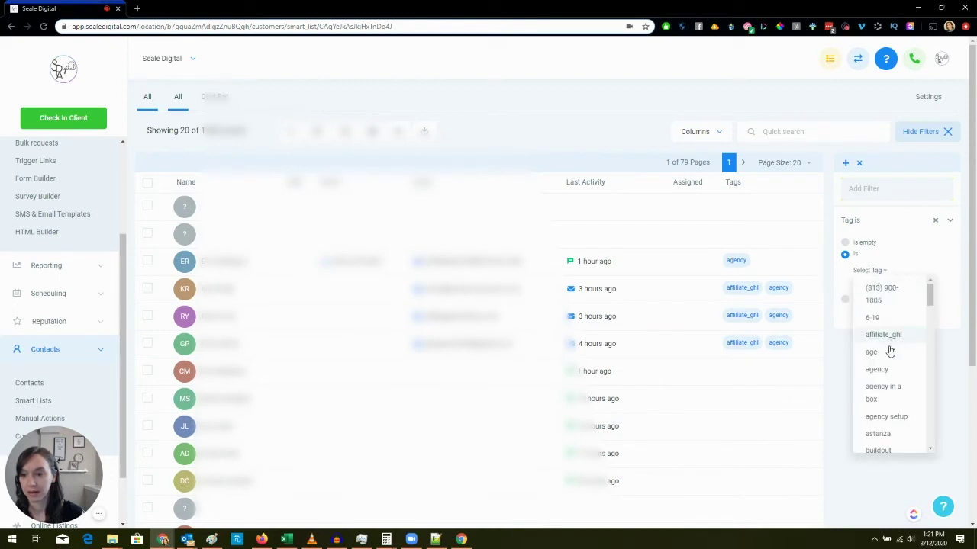
{"action": "left_click", "coordinate": [878, 371]}
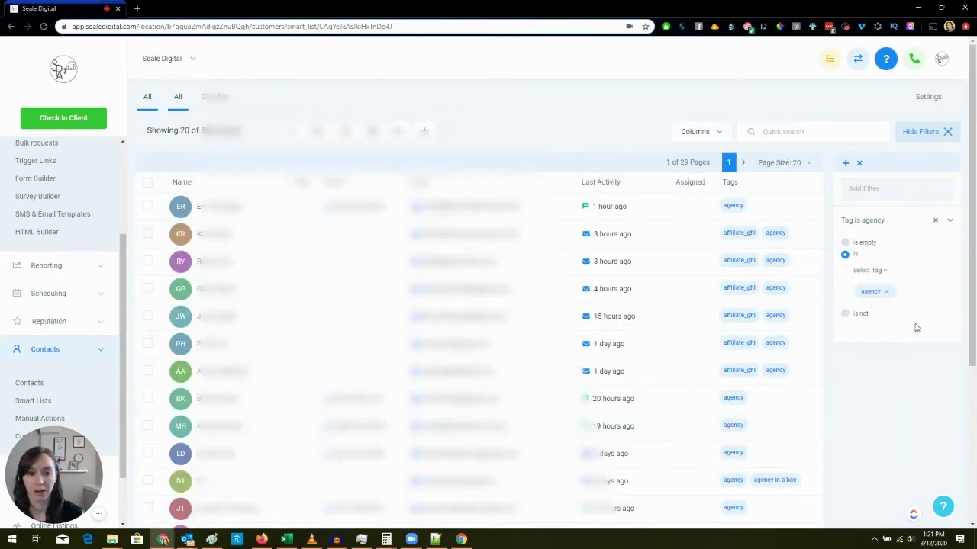
Add a second filter to the agency-tagged contacts so that Phone is empty
{"action": "left_click", "coordinate": [908, 191]}
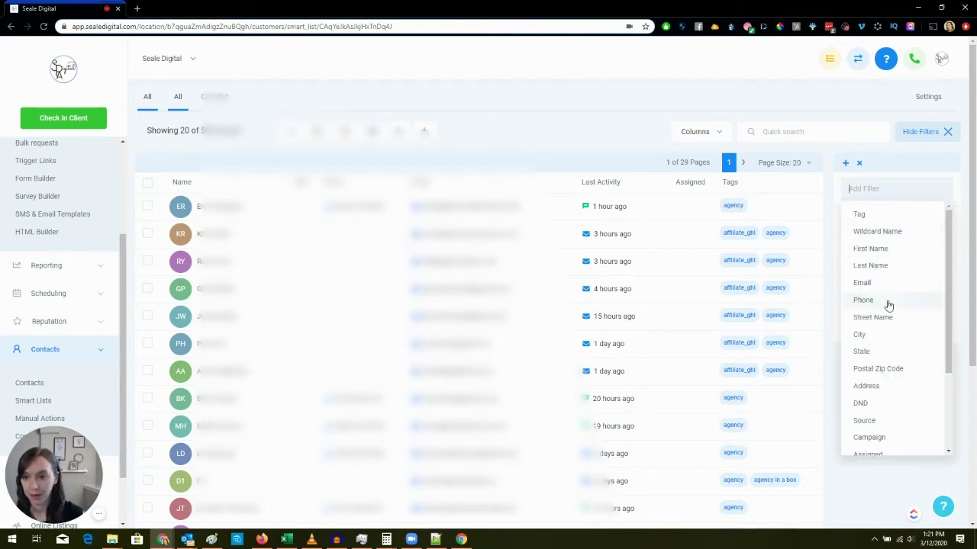
{"action": "scroll", "coordinate": [887, 305], "scroll_direction": "down", "scroll_amount": 3}
{"action": "scroll", "coordinate": [887, 305], "scroll_direction": "up", "scroll_amount": 1}
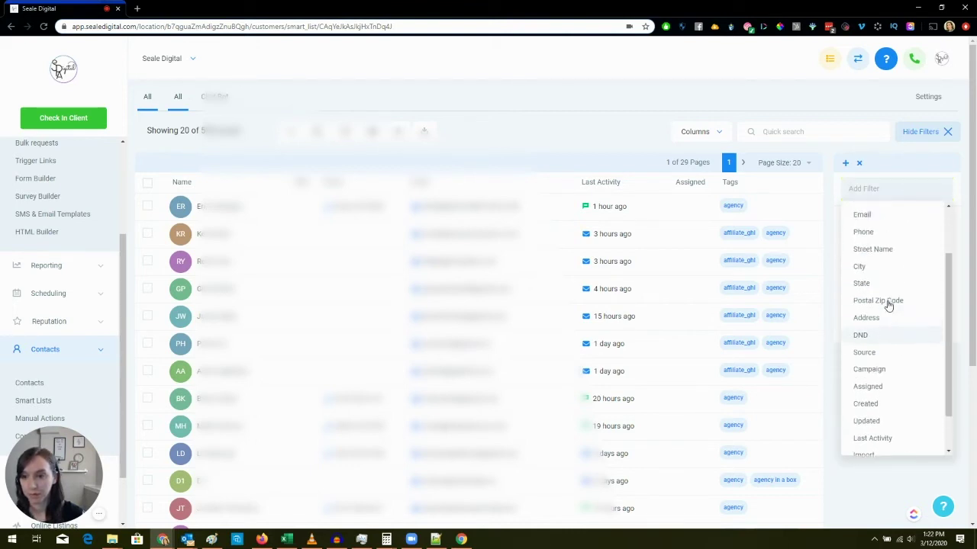
{"action": "scroll", "coordinate": [887, 305], "scroll_direction": "up", "scroll_amount": 1}
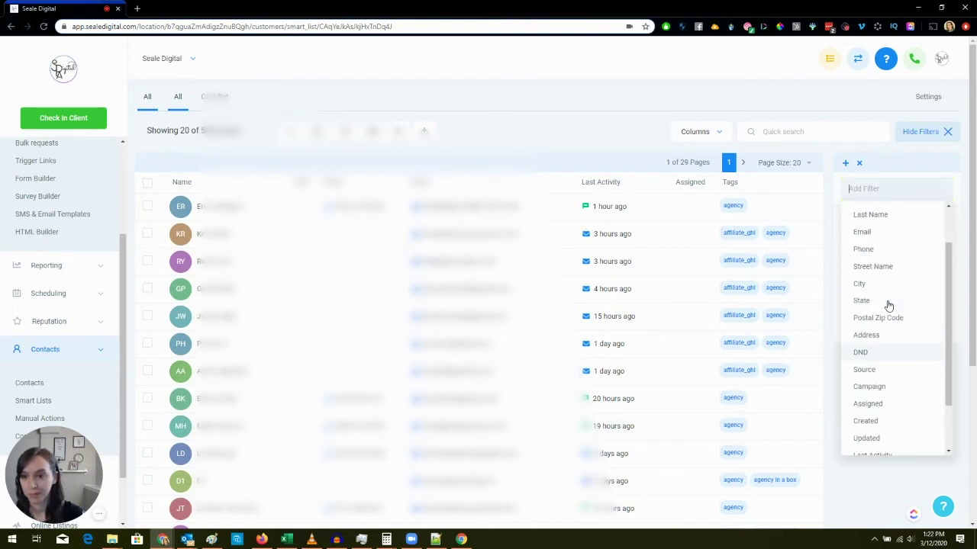
{"action": "left_click", "coordinate": [863, 249]}
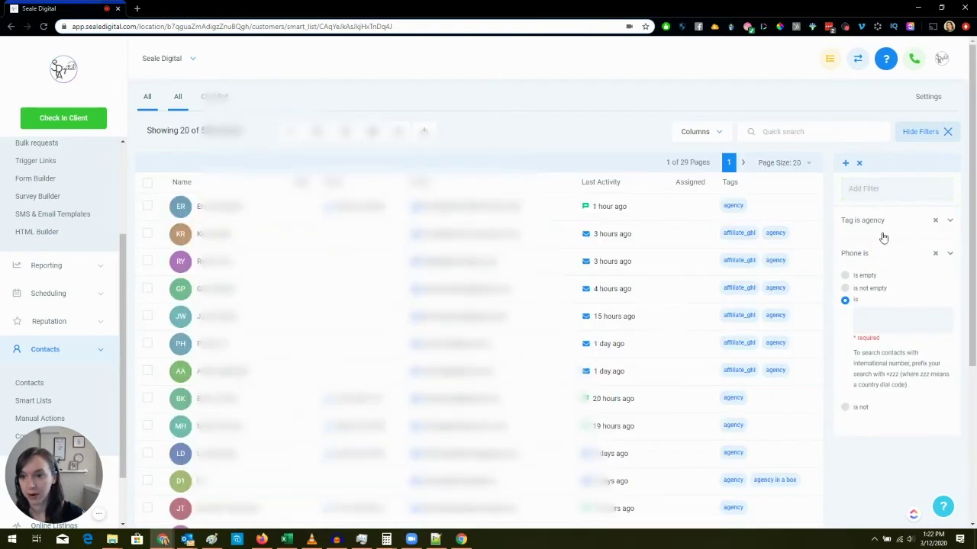
{"action": "left_click", "coordinate": [864, 276]}
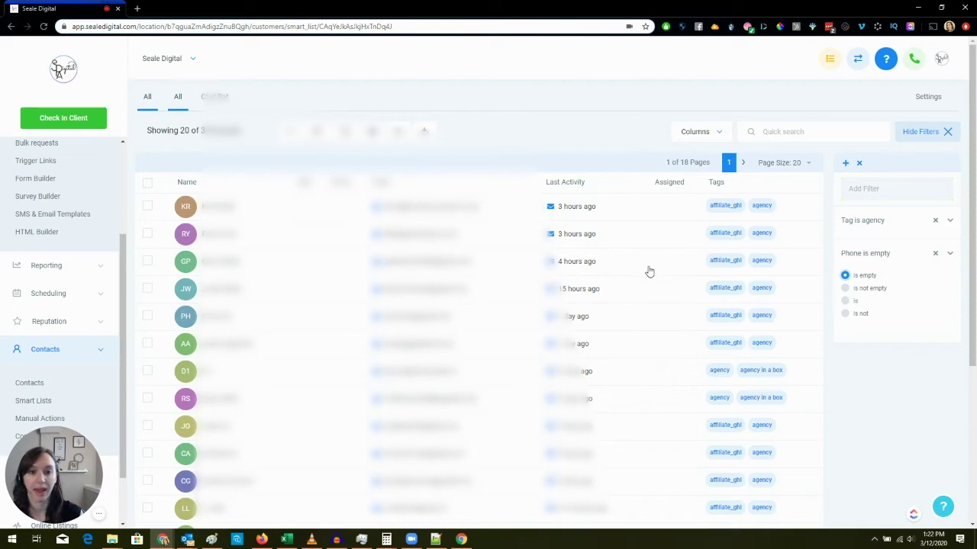
Review the agency contacts without a phone number and save them as a new smart list named Agency No Phone
{"action": "scroll", "coordinate": [618, 251], "scroll_direction": "down", "scroll_amount": 3}
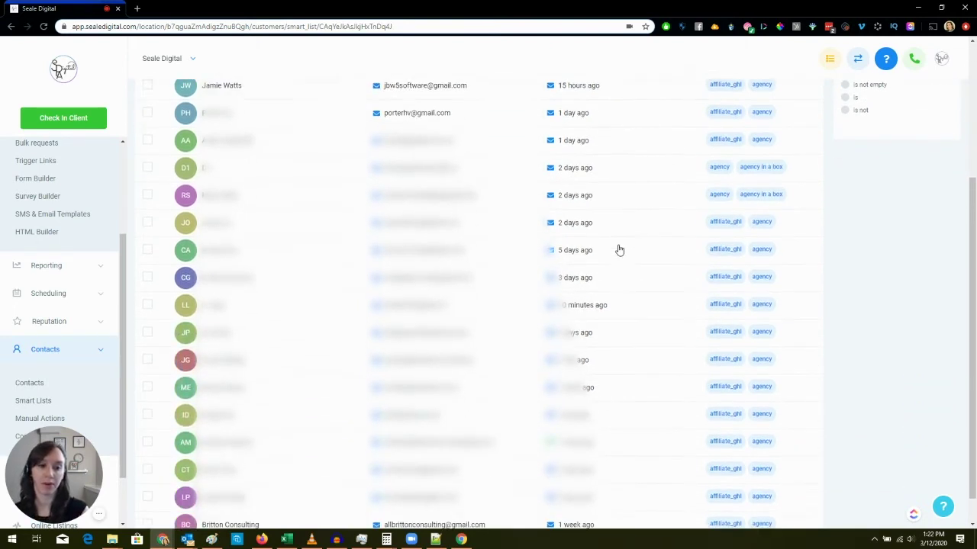
{"action": "scroll", "coordinate": [621, 246], "scroll_direction": "up", "scroll_amount": 3}
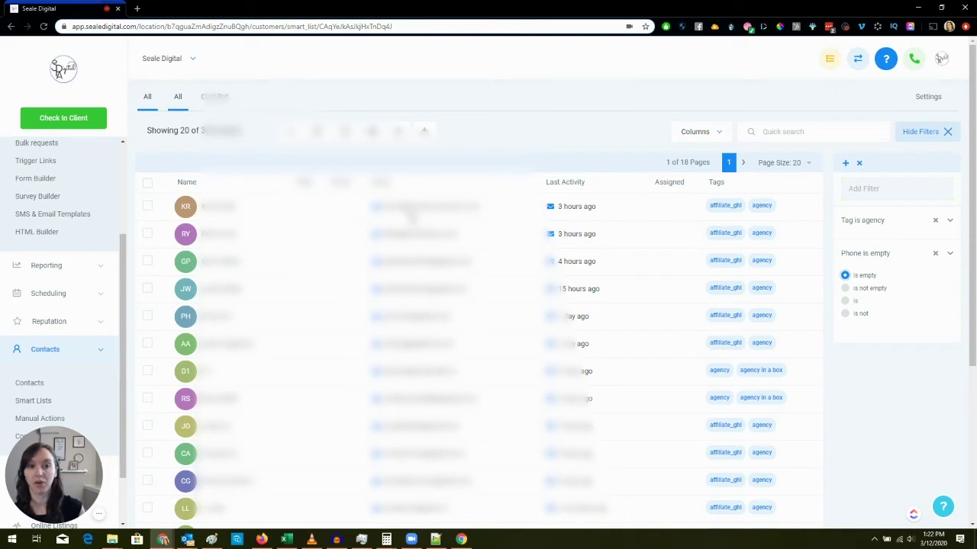
{"action": "left_click", "coordinate": [845, 163]}
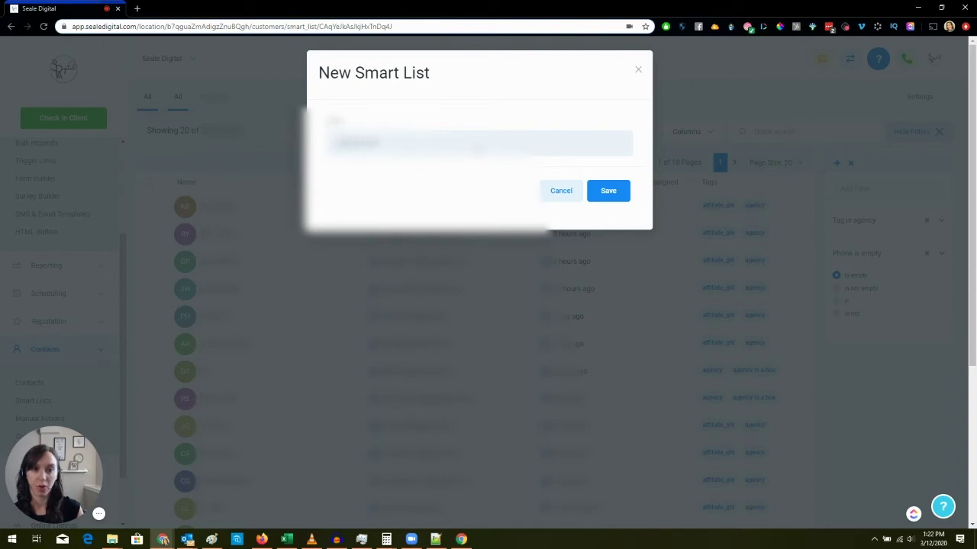
{"action": "left_click", "coordinate": [613, 190]}
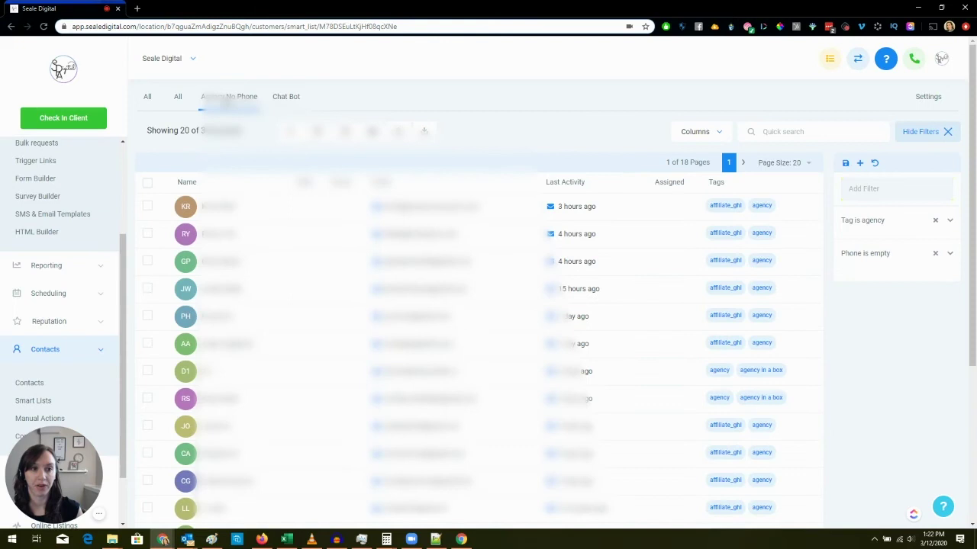
View the saved Chat Bot smart list and return to the Agency No Phone list to compare their filters
{"action": "left_click", "coordinate": [285, 97]}
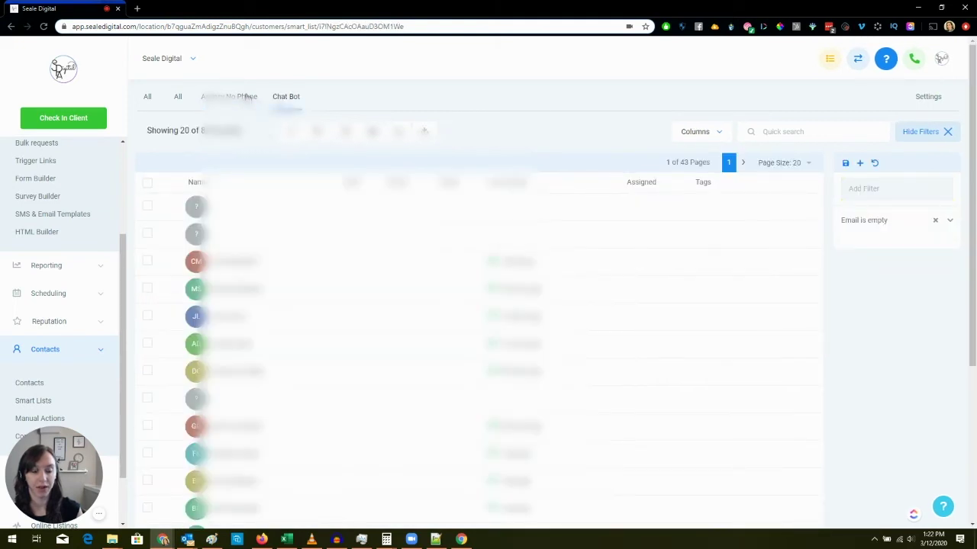
{"action": "left_click", "coordinate": [247, 96]}
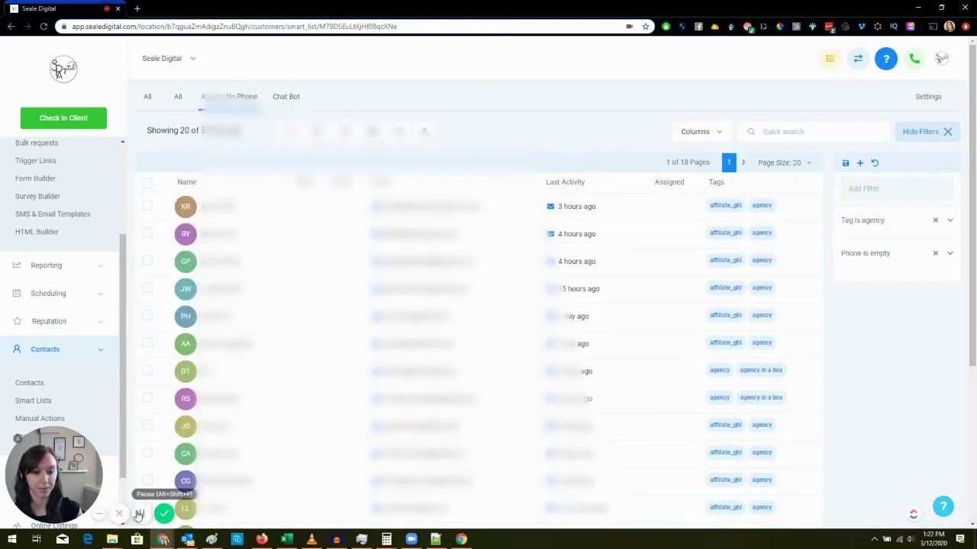
{"action": "left_click", "coordinate": [138, 515]}
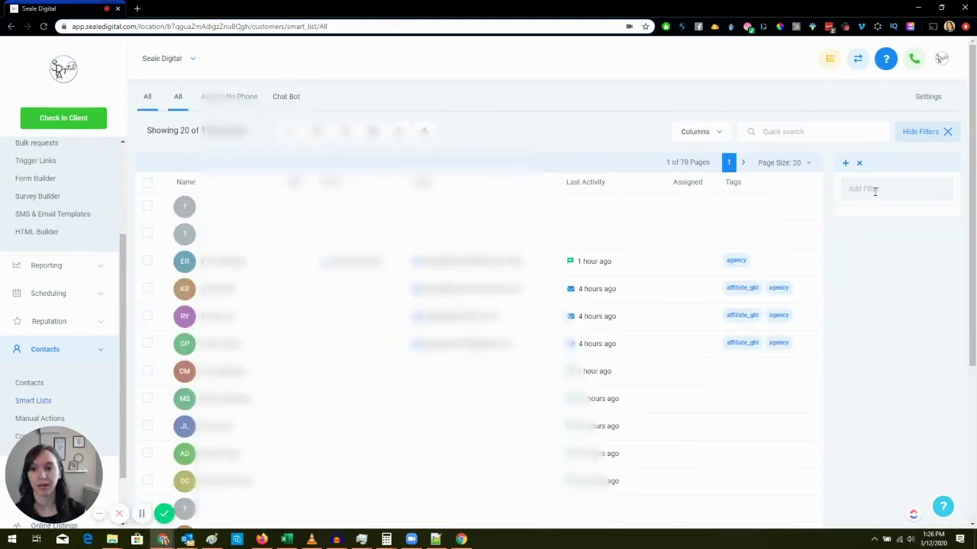
Filter all contacts by Last Activity less than 90 days ago and look over the matching contacts
{"action": "left_click", "coordinate": [876, 191]}
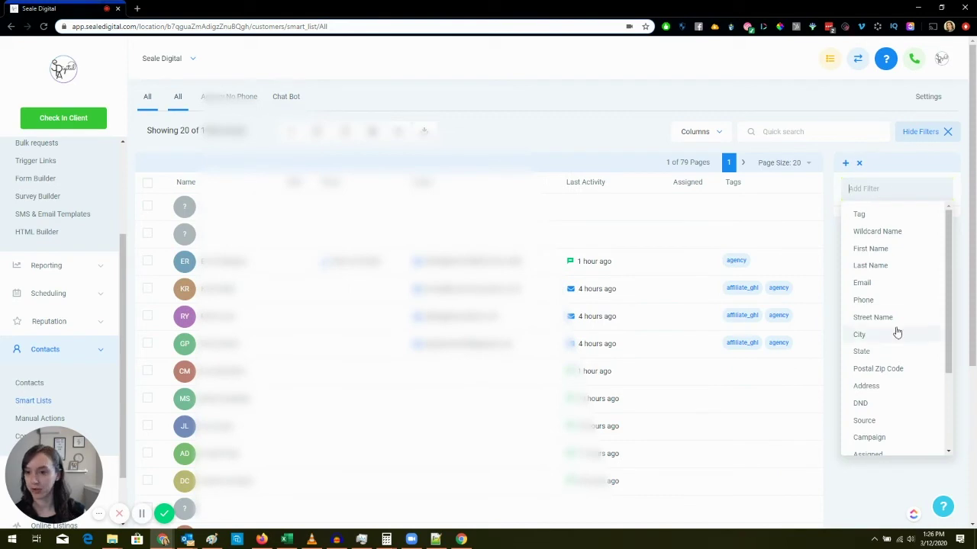
{"action": "scroll", "coordinate": [896, 328], "scroll_direction": "down", "scroll_amount": 3}
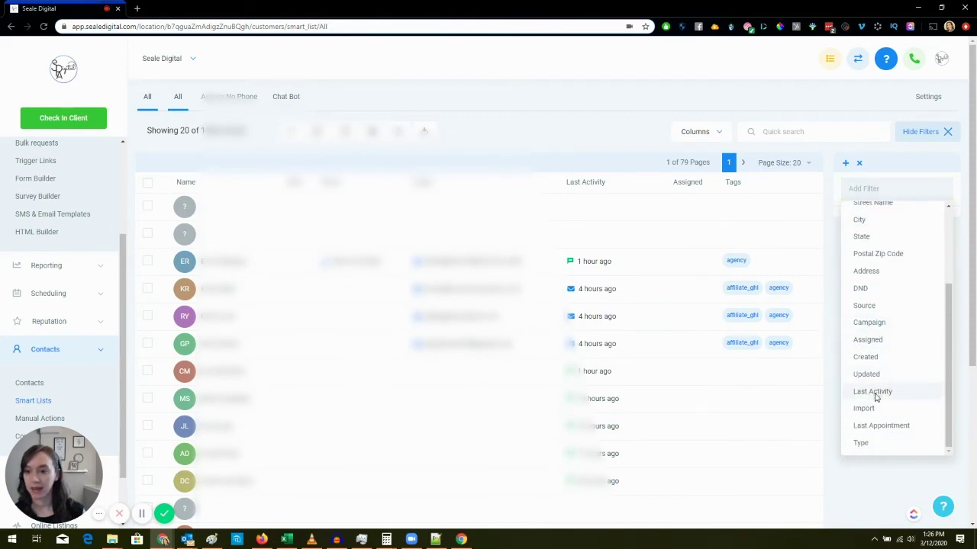
{"action": "left_click", "coordinate": [876, 391]}
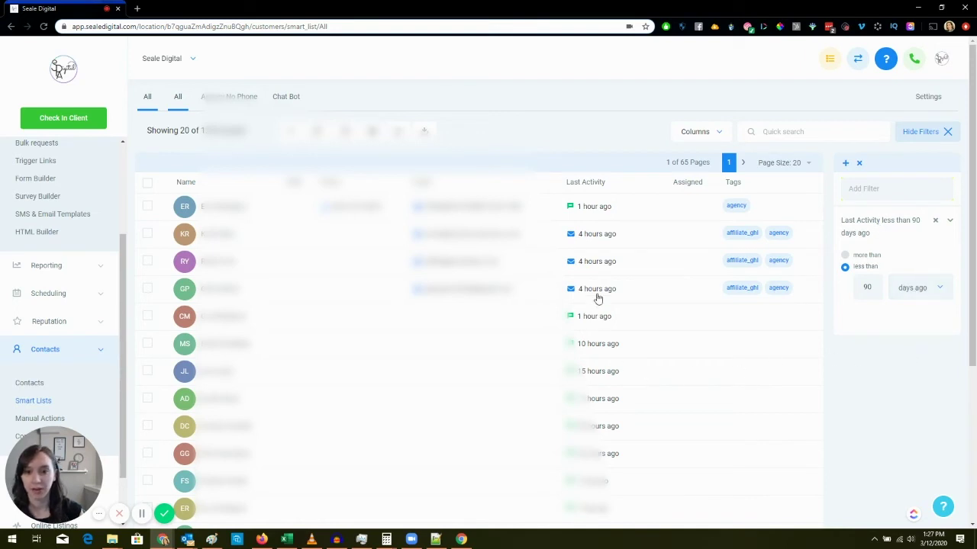
{"action": "scroll", "coordinate": [599, 315], "scroll_direction": "down", "scroll_amount": 1}
{"action": "scroll", "coordinate": [599, 315], "scroll_direction": "down", "scroll_amount": 2}
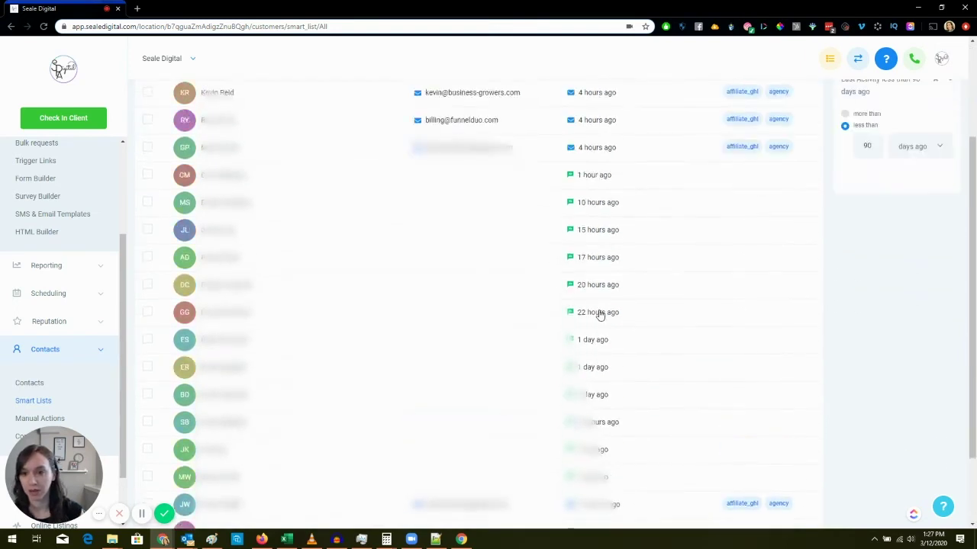
{"action": "scroll", "coordinate": [599, 313], "scroll_direction": "up", "scroll_amount": 2}
Change the Last Activity filter to more than 90 days ago, inspect one nameless contact's record, and return to the list
{"action": "left_click", "coordinate": [876, 256]}
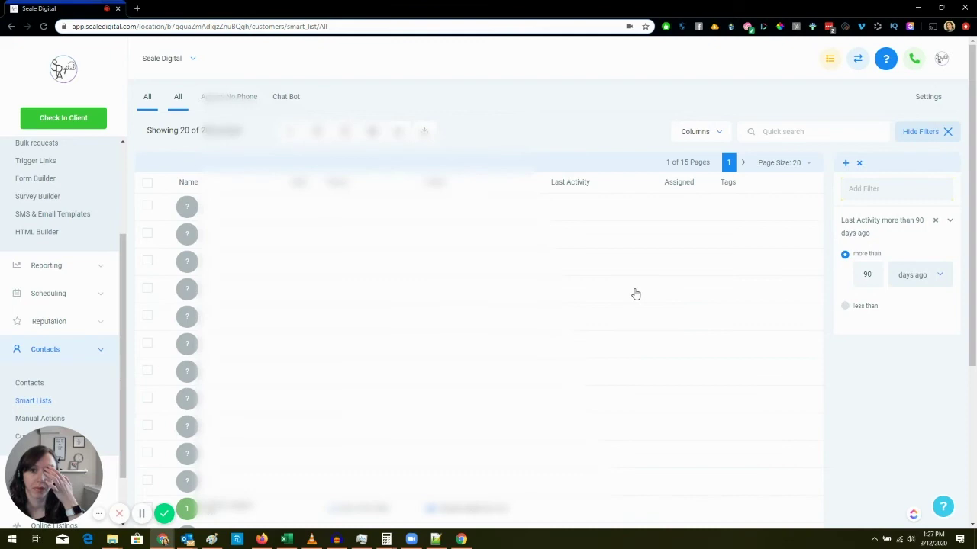
{"action": "scroll", "coordinate": [635, 294], "scroll_direction": "down", "scroll_amount": 3}
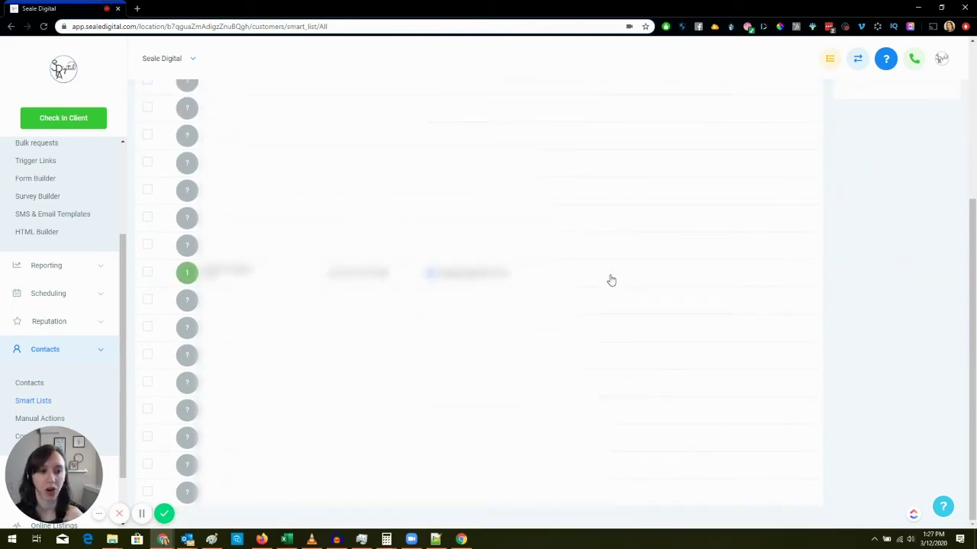
{"action": "left_click", "coordinate": [459, 376]}
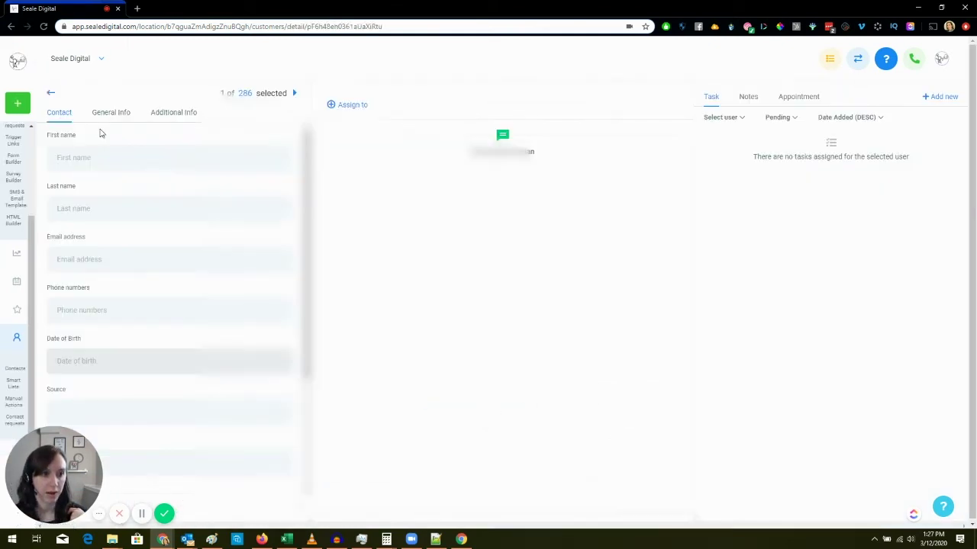
{"action": "left_click", "coordinate": [53, 95]}
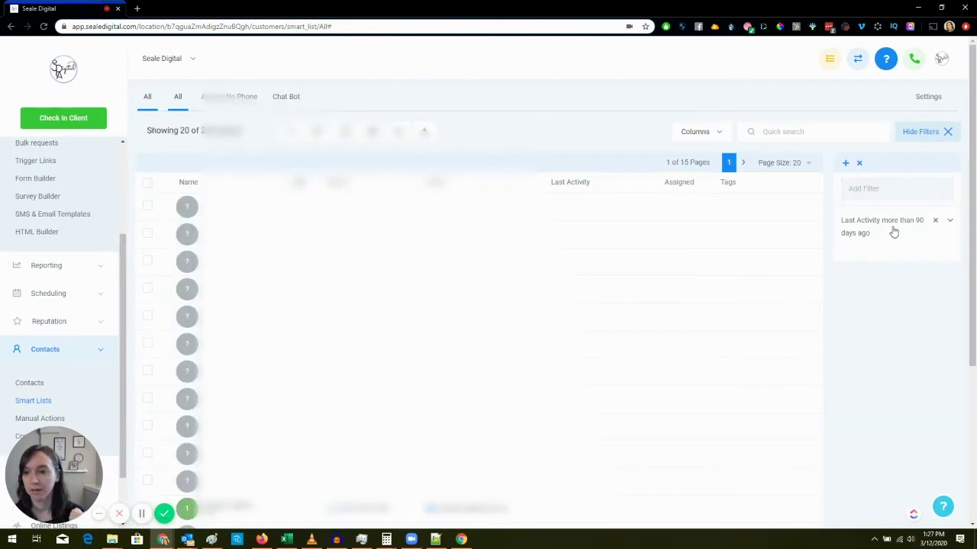
Add an Email is empty filter to the contacts inactive for more than 90 days and scan the matches
{"action": "left_click", "coordinate": [915, 190]}
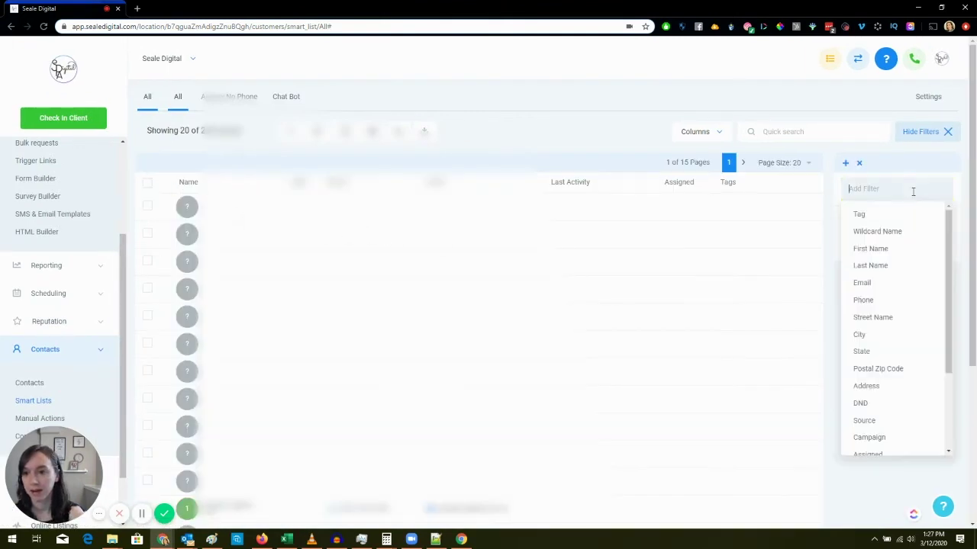
{"action": "left_click", "coordinate": [879, 283]}
{"action": "left_click", "coordinate": [876, 289]}
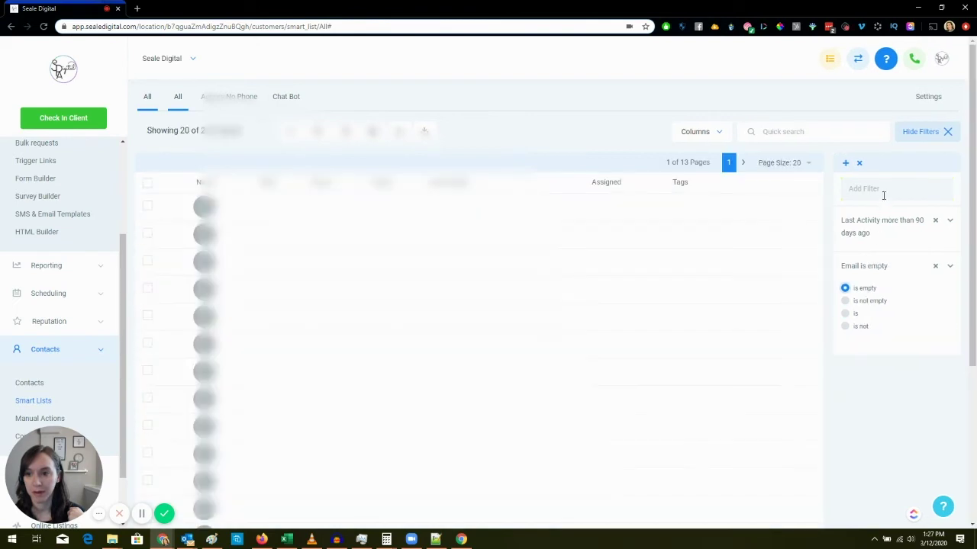
{"action": "scroll", "coordinate": [608, 323], "scroll_direction": "down", "scroll_amount": 3}
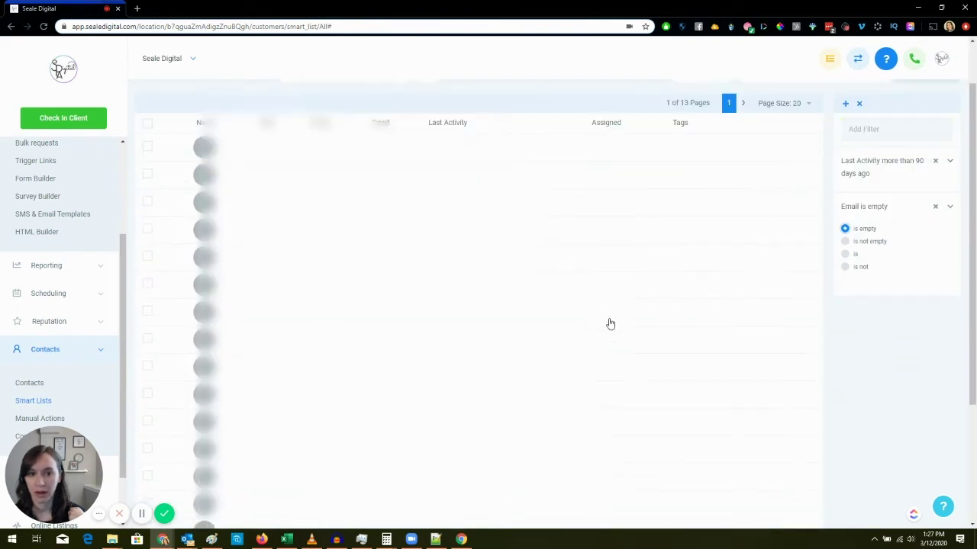
{"action": "scroll", "coordinate": [608, 323], "scroll_direction": "up", "scroll_amount": 3}
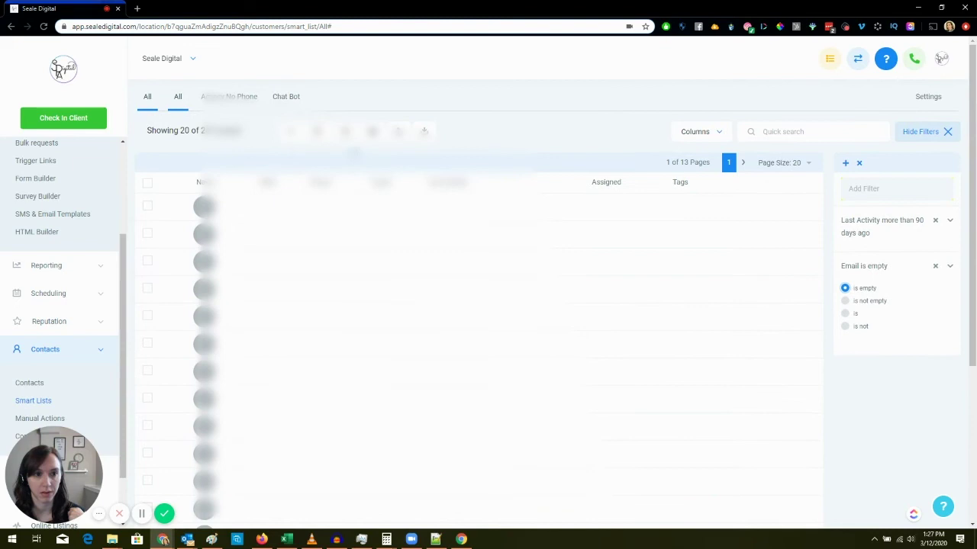
Try to page forward through the inactive contacts without an email
{"action": "left_click", "coordinate": [741, 162]}
{"action": "left_click", "coordinate": [741, 163]}
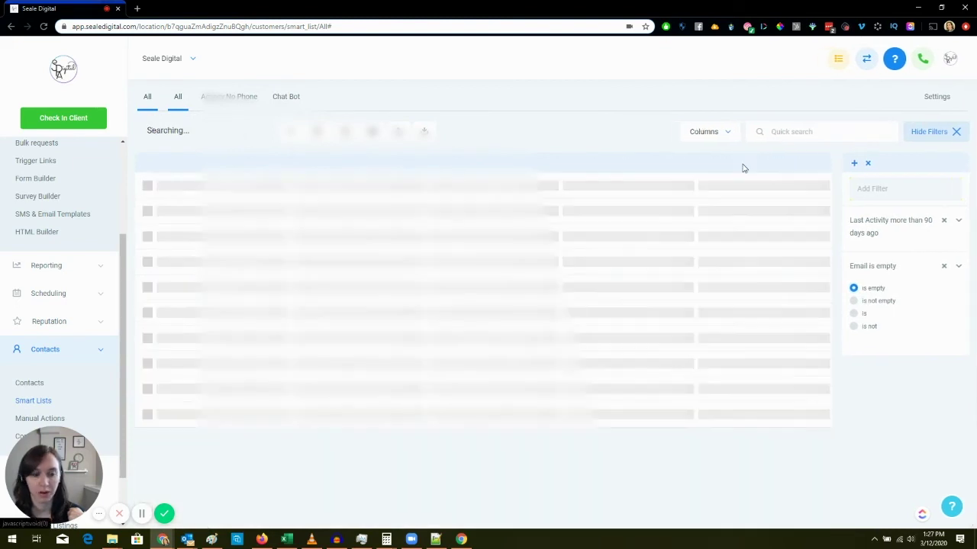
{"action": "left_click", "coordinate": [744, 167]}
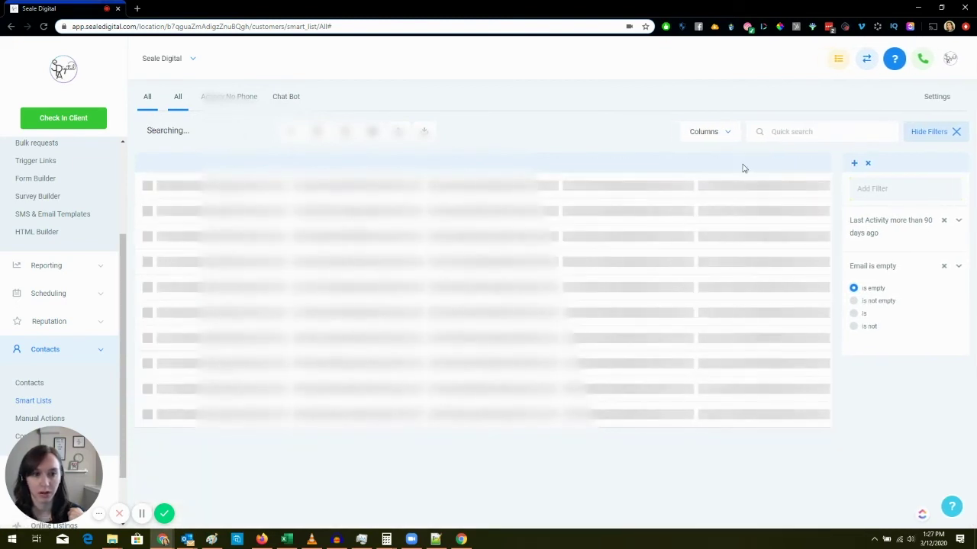
Add a third filter for contacts whose First Name is empty and look through the filtered list
{"action": "left_click", "coordinate": [901, 189]}
{"action": "left_click", "coordinate": [900, 254]}
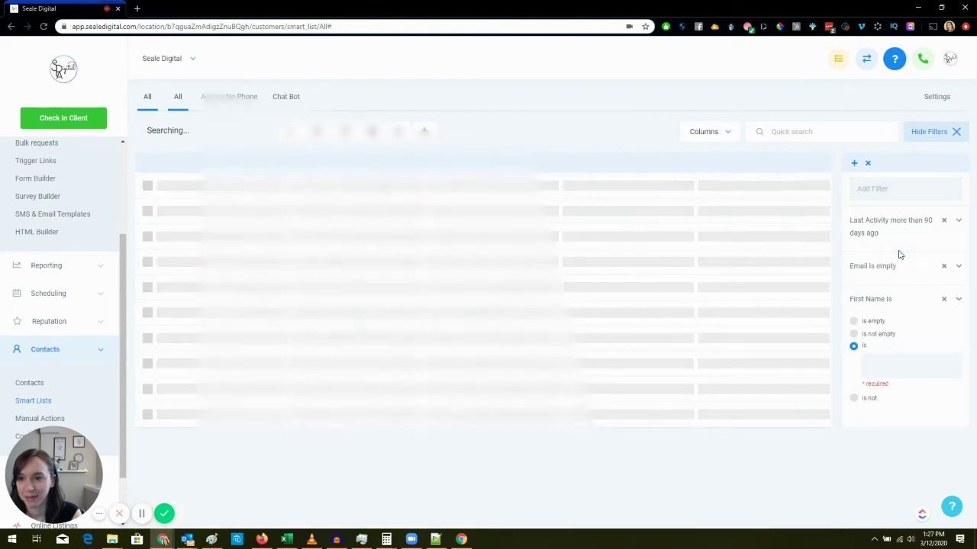
{"action": "left_click", "coordinate": [877, 324]}
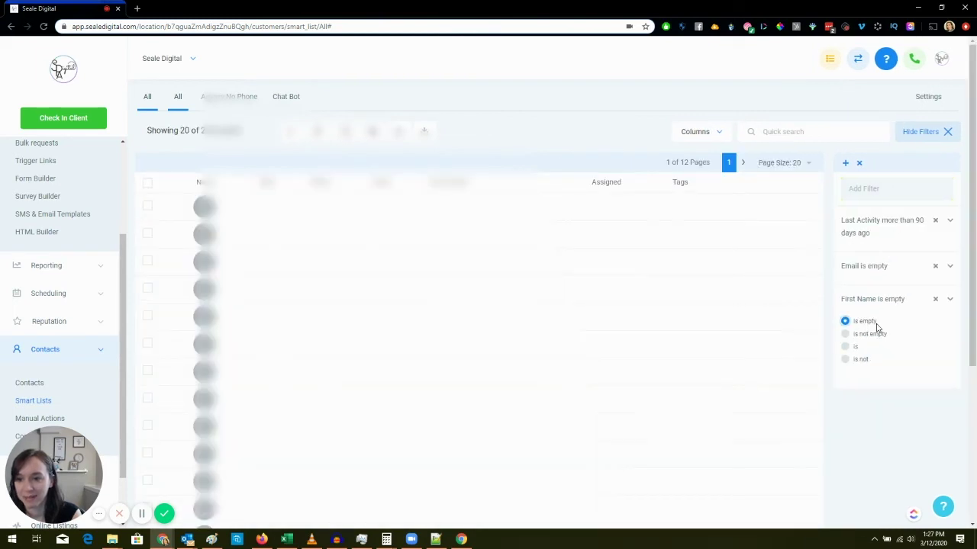
{"action": "scroll", "coordinate": [589, 301], "scroll_direction": "down", "scroll_amount": 3}
{"action": "scroll", "coordinate": [590, 314], "scroll_direction": "up", "scroll_amount": 3}
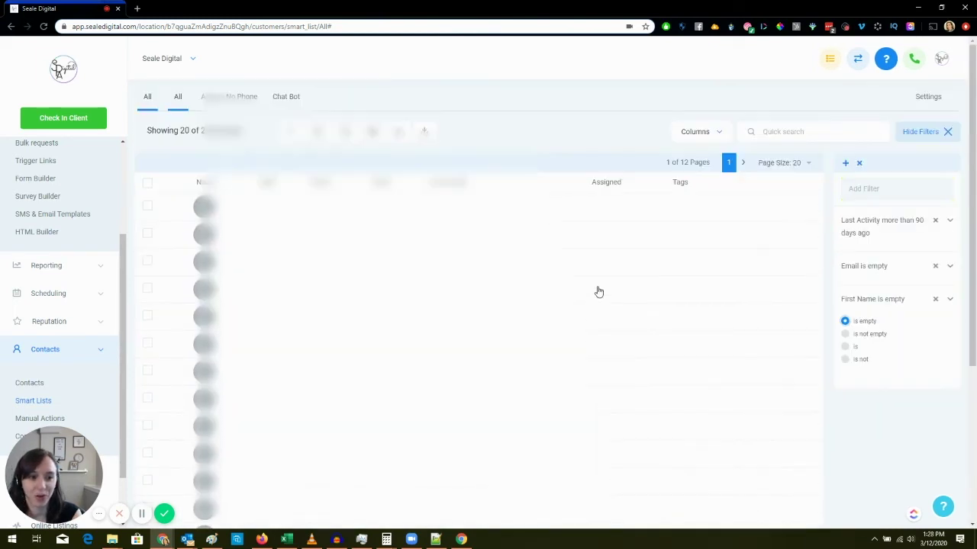
Page forward through the filtered contacts to page 9 and check whether their details are blank
{"action": "left_click", "coordinate": [742, 164]}
{"action": "left_click", "coordinate": [743, 164]}
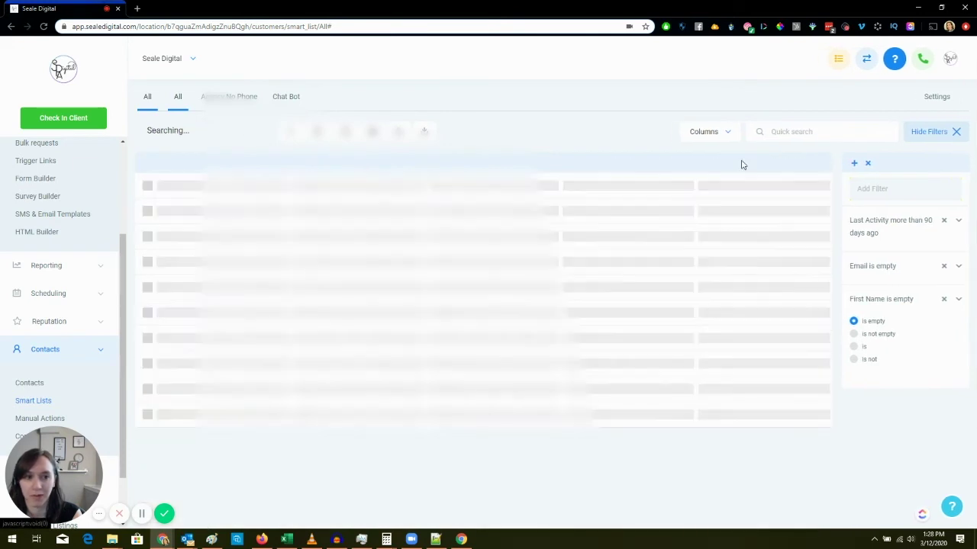
{"action": "left_click", "coordinate": [743, 164]}
{"action": "left_click", "coordinate": [743, 163]}
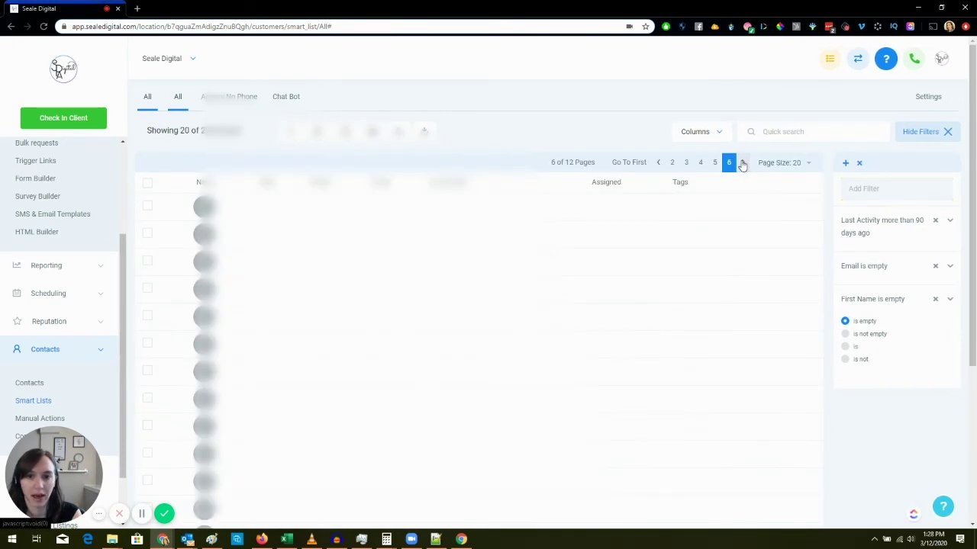
{"action": "left_click", "coordinate": [742, 164]}
{"action": "left_click", "coordinate": [742, 163]}
{"action": "left_click", "coordinate": [742, 164]}
{"action": "left_click", "coordinate": [743, 163]}
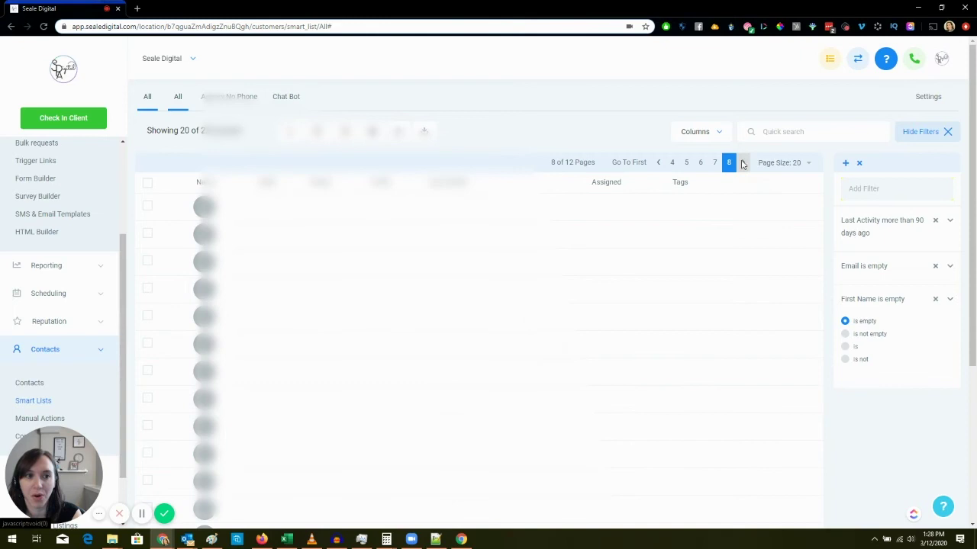
Open the first contact on page 9, look over its detail fields, and return to the filtered list
{"action": "left_click", "coordinate": [197, 213]}
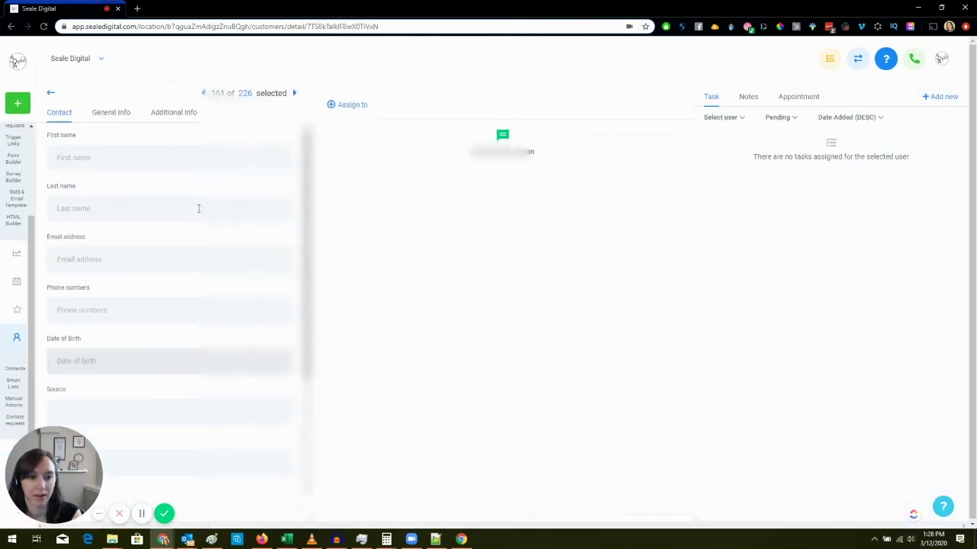
{"action": "scroll", "coordinate": [198, 214], "scroll_direction": "down", "scroll_amount": 2}
{"action": "scroll", "coordinate": [170, 183], "scroll_direction": "up", "scroll_amount": 2}
{"action": "left_click", "coordinate": [50, 92]}
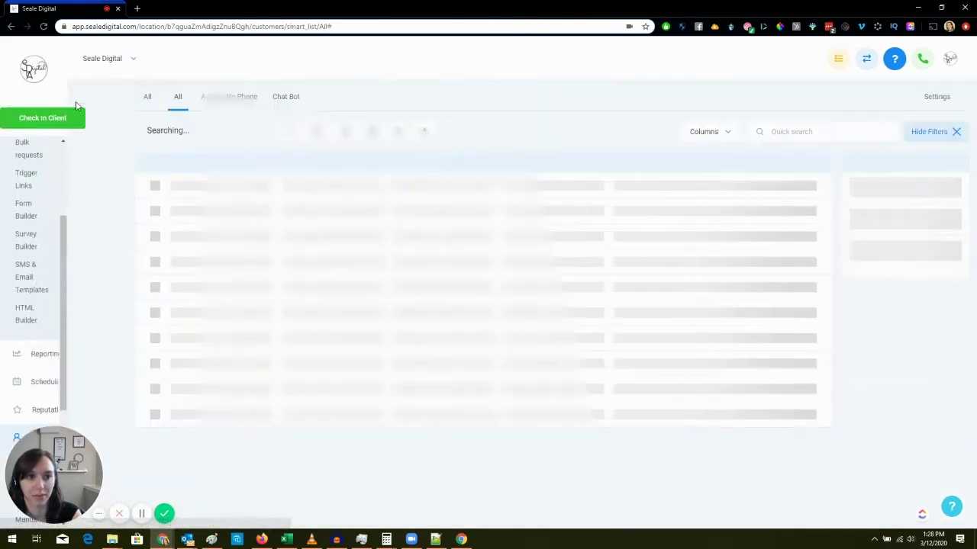
Select all contacts matching the inactivity, empty email and empty first name filters and delete them
{"action": "left_click", "coordinate": [148, 183]}
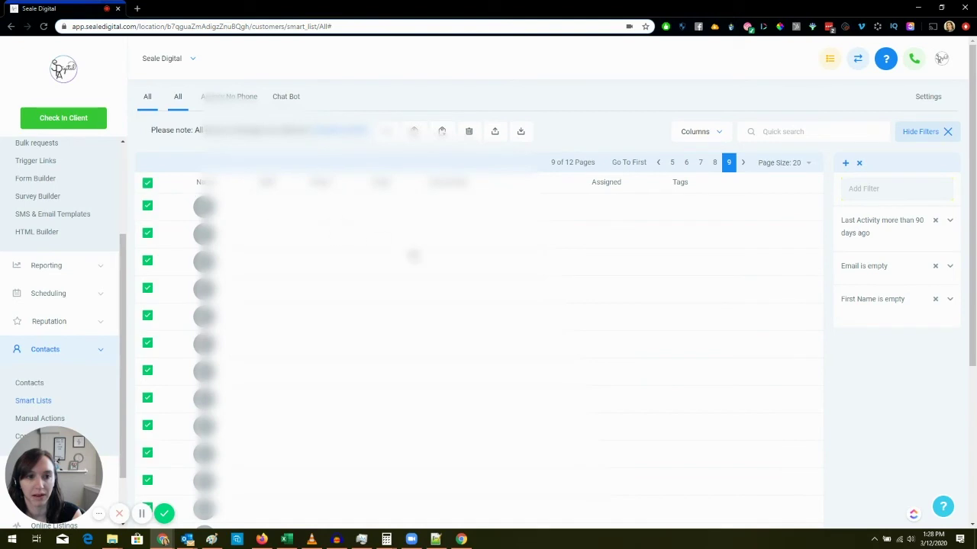
{"action": "left_click", "coordinate": [468, 132]}
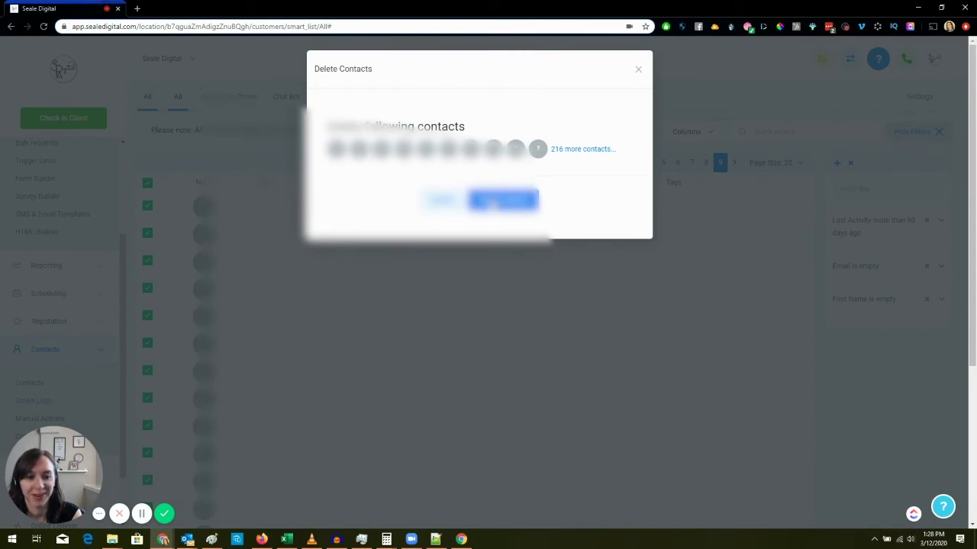
{"action": "left_click", "coordinate": [492, 203]}
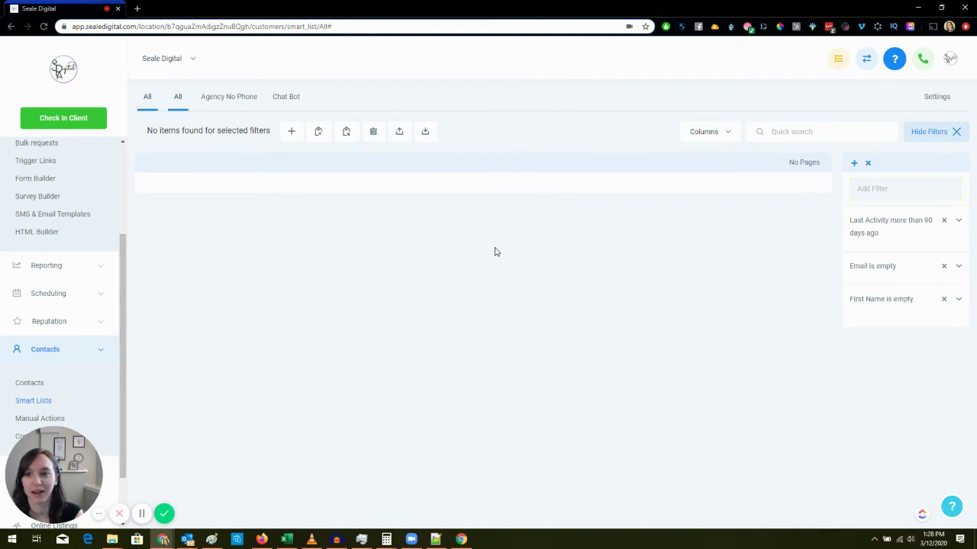
Remove the Last Activity filter and add a Phone is empty filter alongside the empty email and first name filters
{"action": "left_click", "coordinate": [944, 221]}
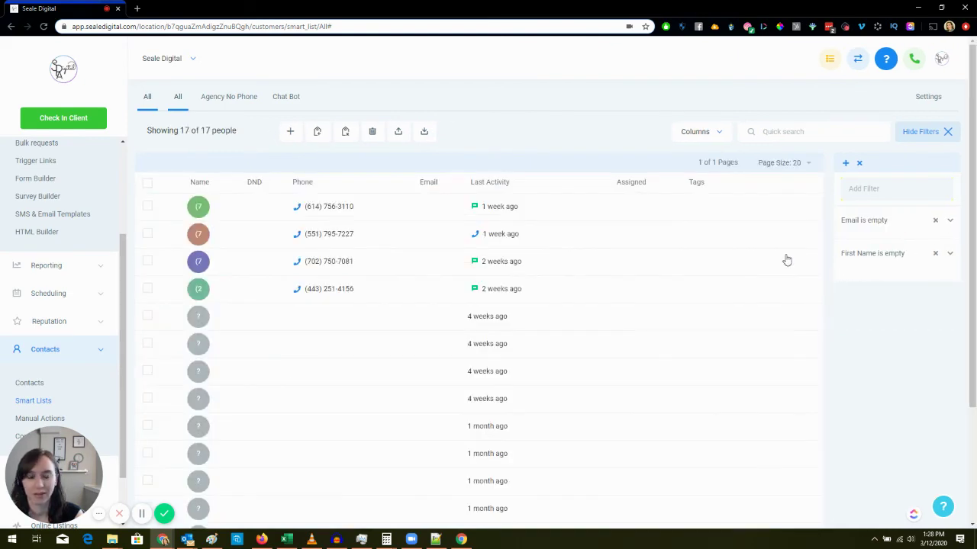
{"action": "left_click", "coordinate": [895, 191]}
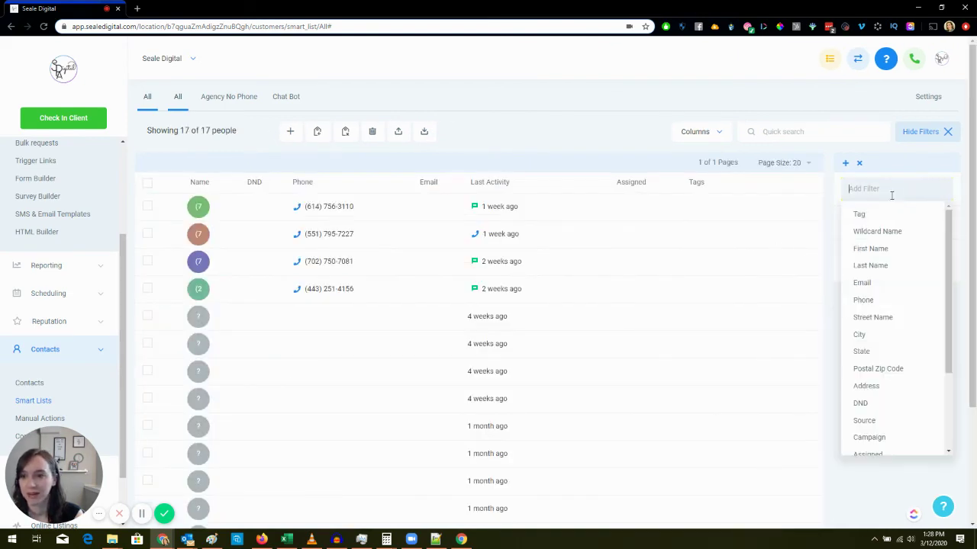
{"action": "left_click", "coordinate": [883, 298]}
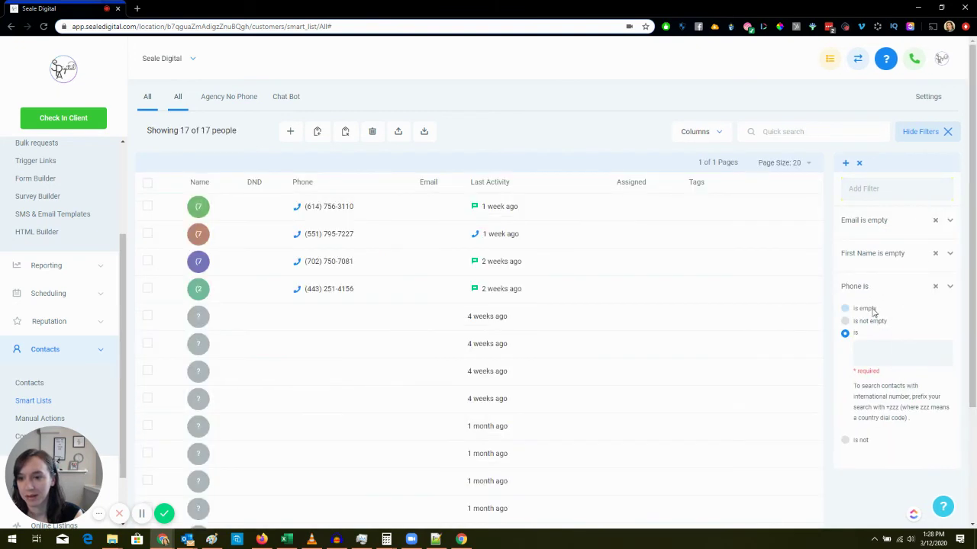
{"action": "left_click", "coordinate": [845, 308]}
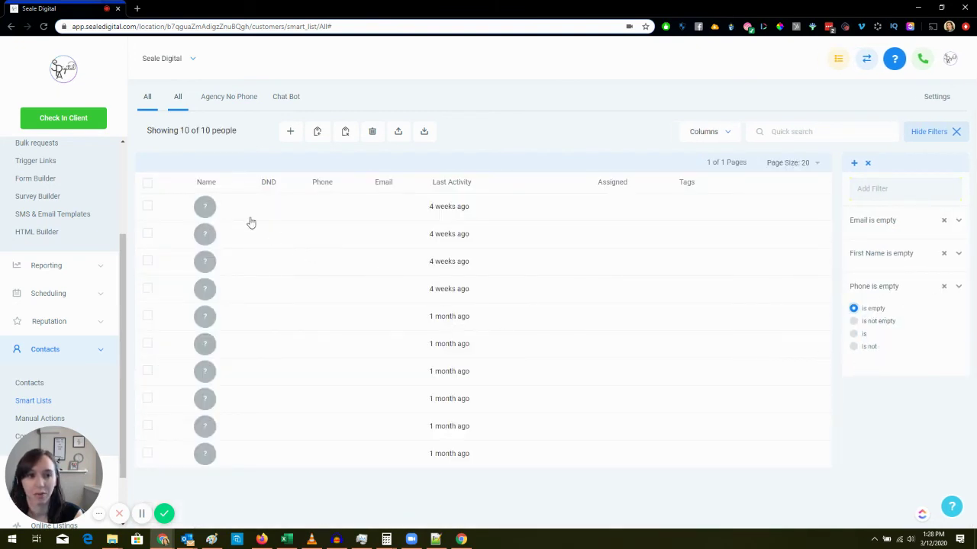
Inspect the records of the first and sixth contacts in the filtered list for any details, returning to the list
{"action": "left_click", "coordinate": [215, 206]}
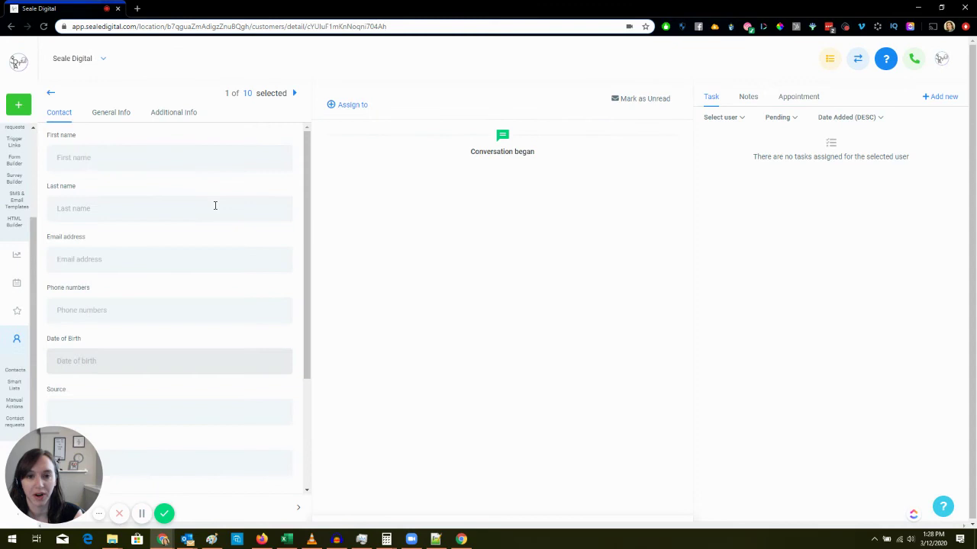
{"action": "left_click", "coordinate": [50, 94]}
{"action": "left_click", "coordinate": [205, 341]}
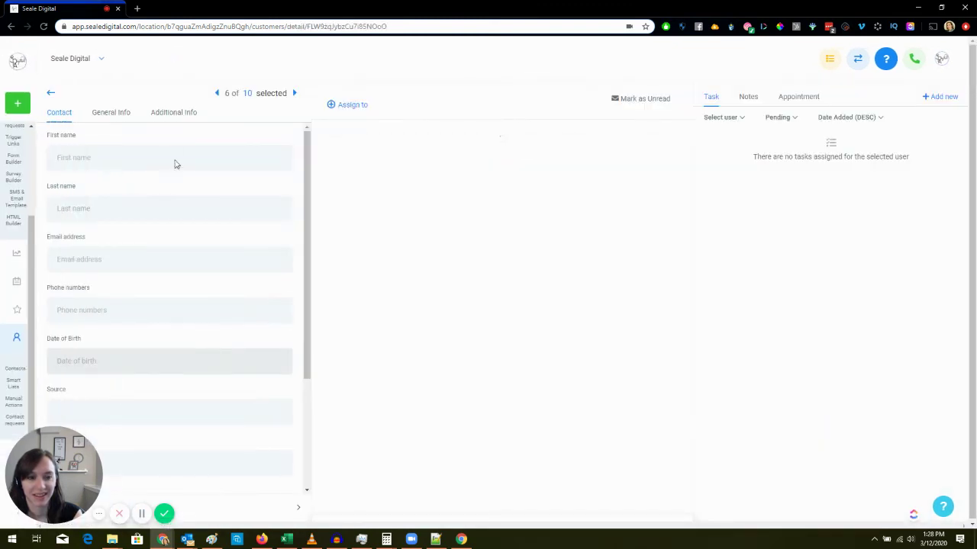
{"action": "left_click", "coordinate": [51, 95]}
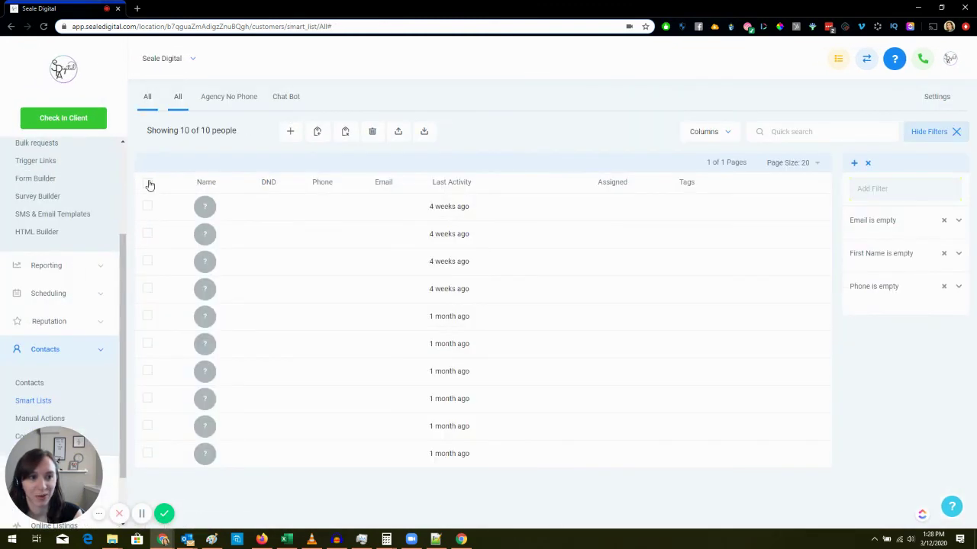
Select all contacts with empty email, first name and phone and delete them
{"action": "left_click", "coordinate": [147, 183]}
{"action": "left_click", "coordinate": [374, 132]}
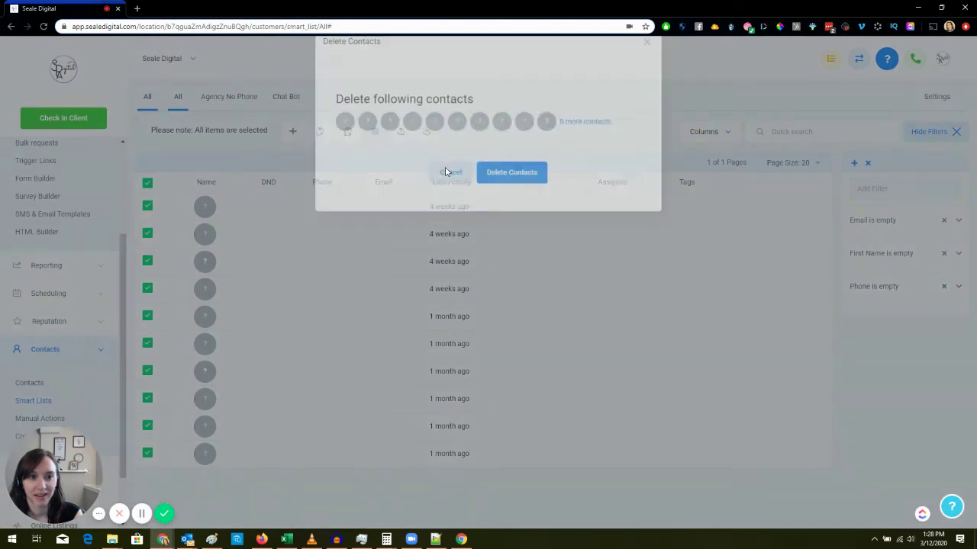
{"action": "left_click", "coordinate": [534, 207]}
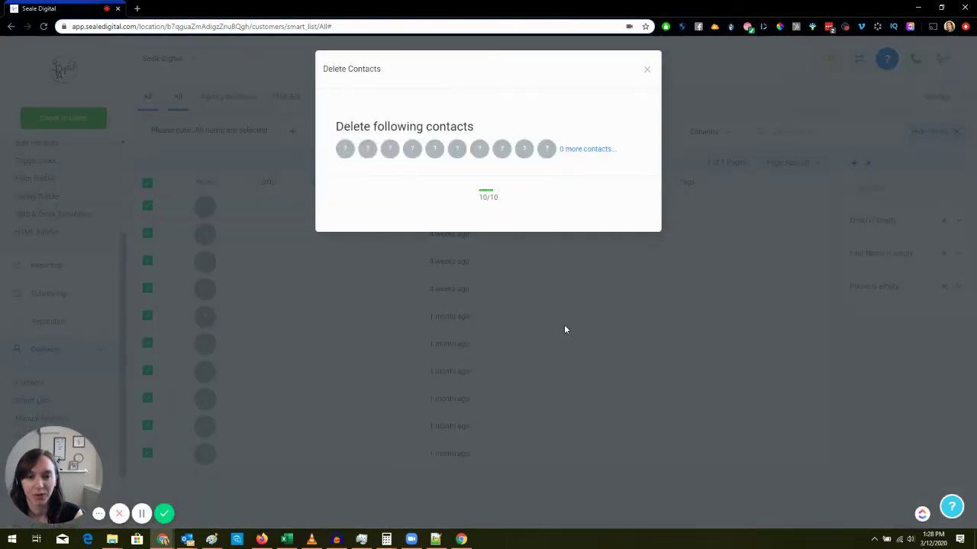